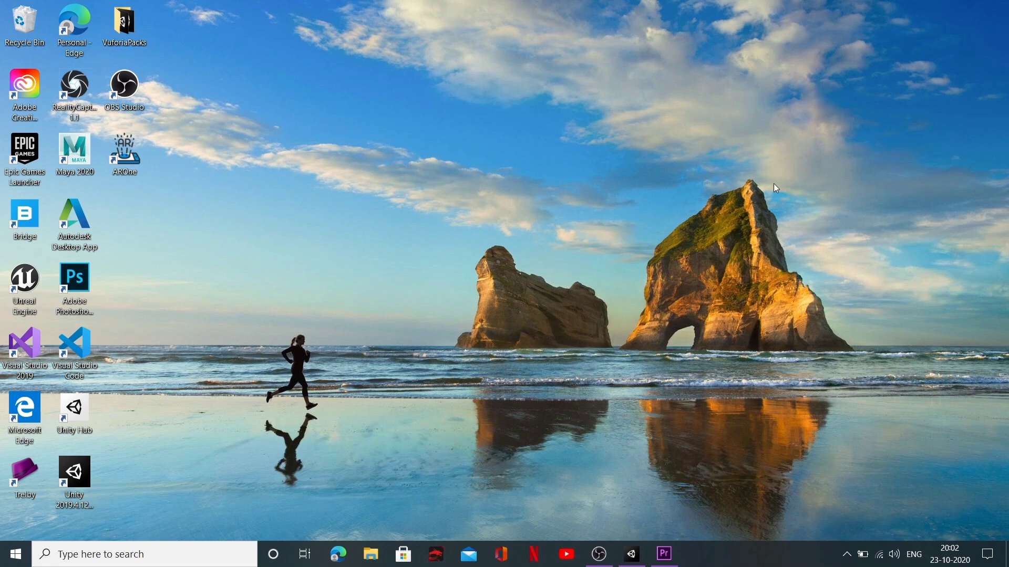
Switch to the Unity project and examine the wooden crate texture on the boxes in the Scene view, from afar and close up.
click(637, 551)
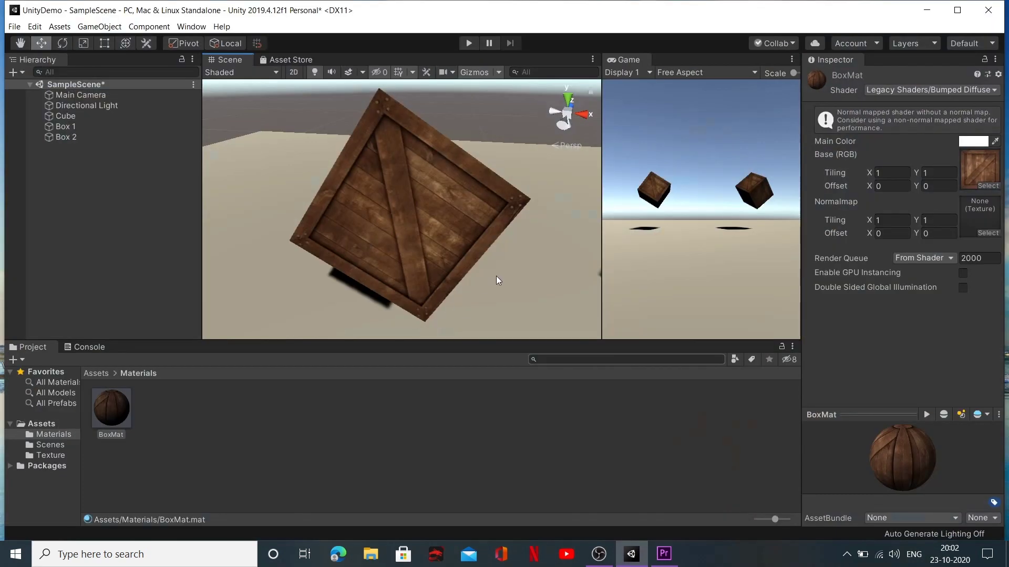
scroll(496, 276, down, 5)
middle_drag(539, 280, 509, 272)
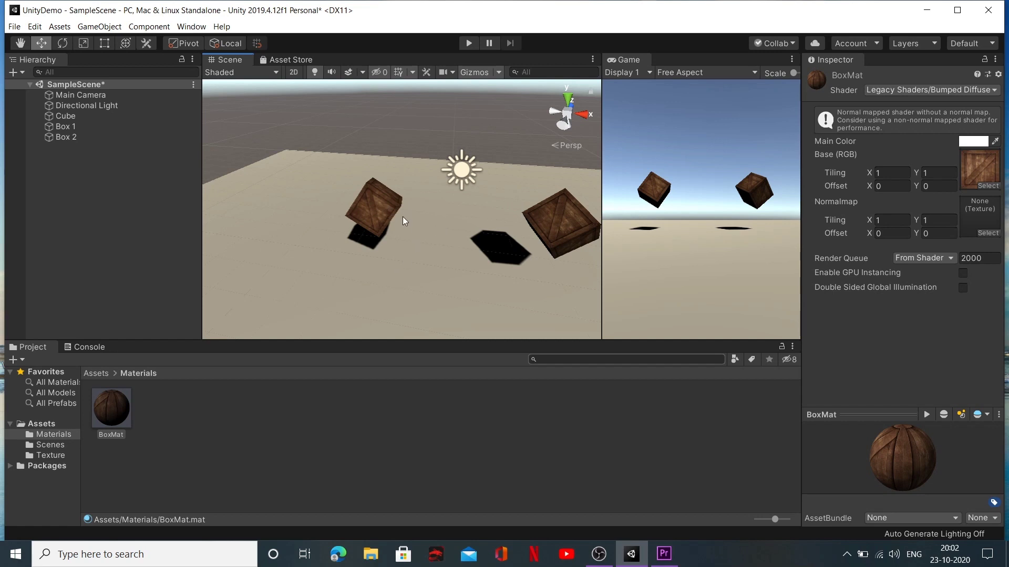
scroll(378, 205, up, 2)
scroll(378, 216, down, 2)
click(111, 405)
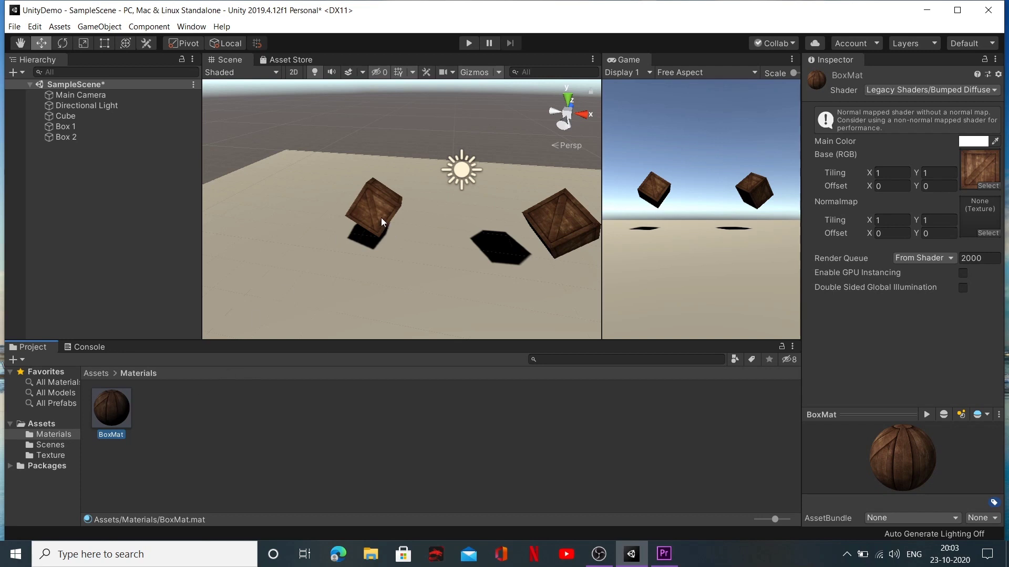
scroll(376, 215, up, 5)
middle_drag(336, 233, 440, 223)
scroll(420, 210, up, 2)
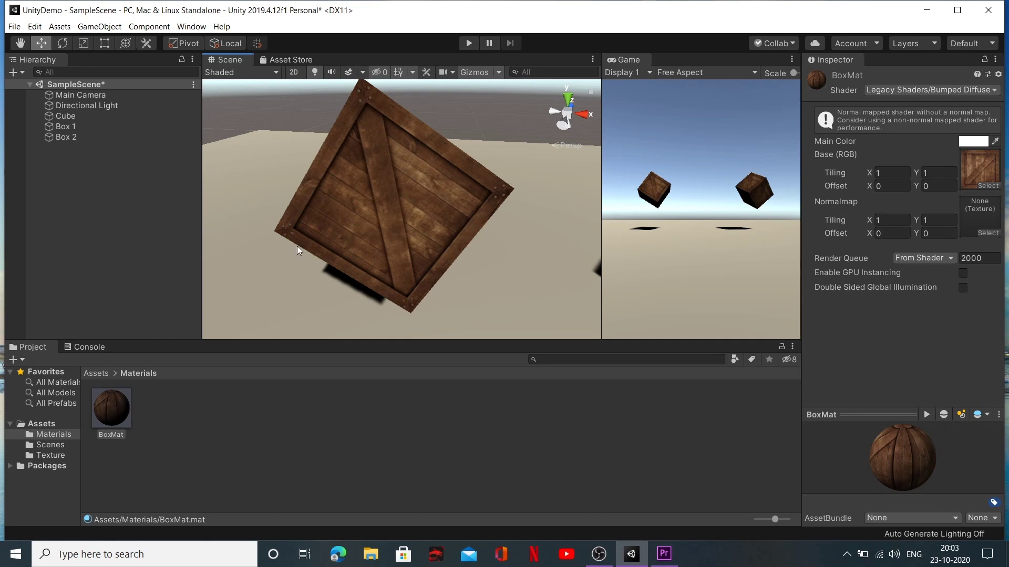
scroll(394, 184, up, 4)
right_drag(490, 196, 420, 223)
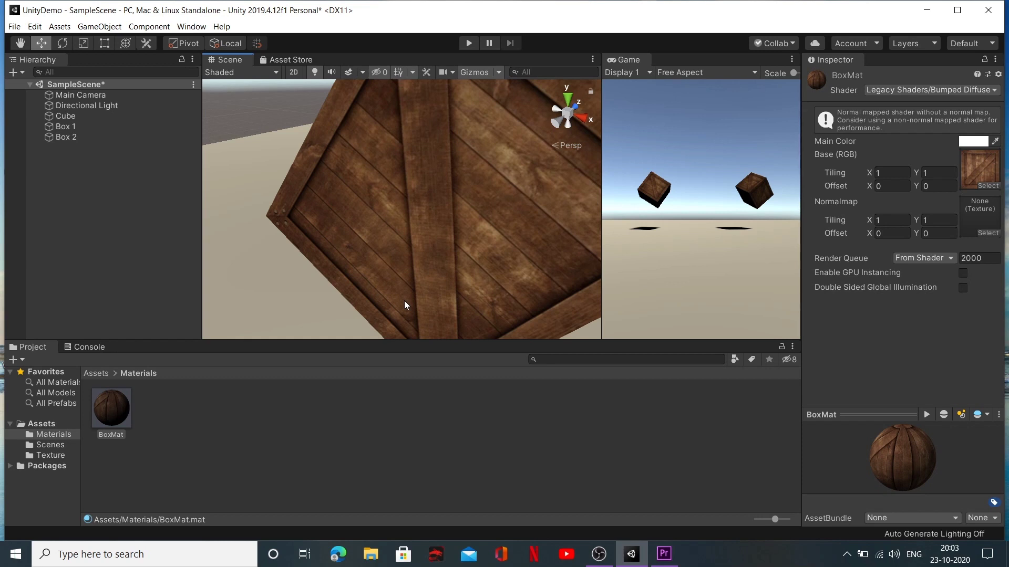
scroll(404, 305, down, 3)
Switch the BoxMat material's shader to Standard for comparison and return it to Legacy Shaders/Bumped Diffuse.
click(115, 403)
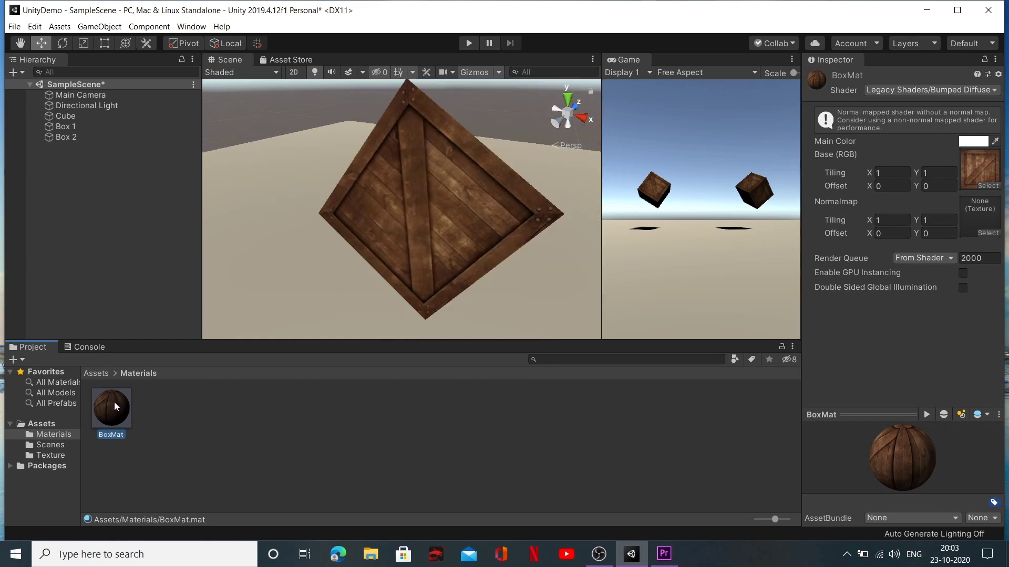
click(970, 91)
click(922, 267)
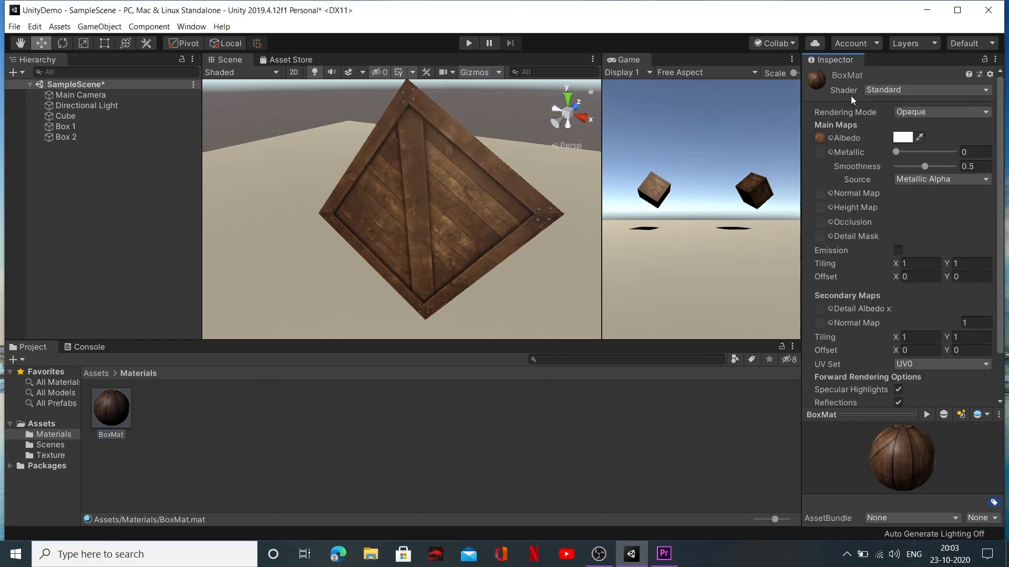
click(908, 90)
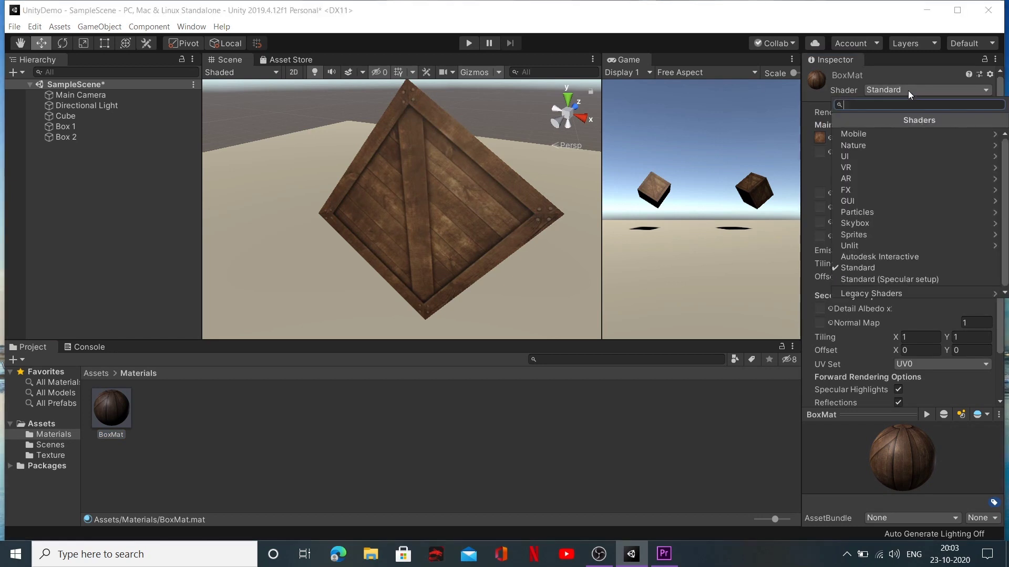
click(893, 292)
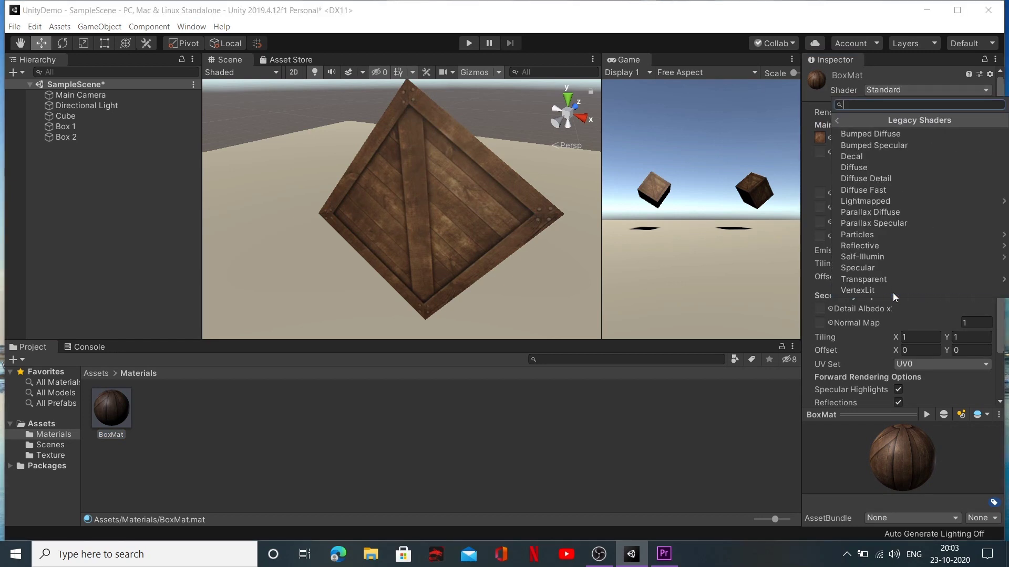
click(877, 139)
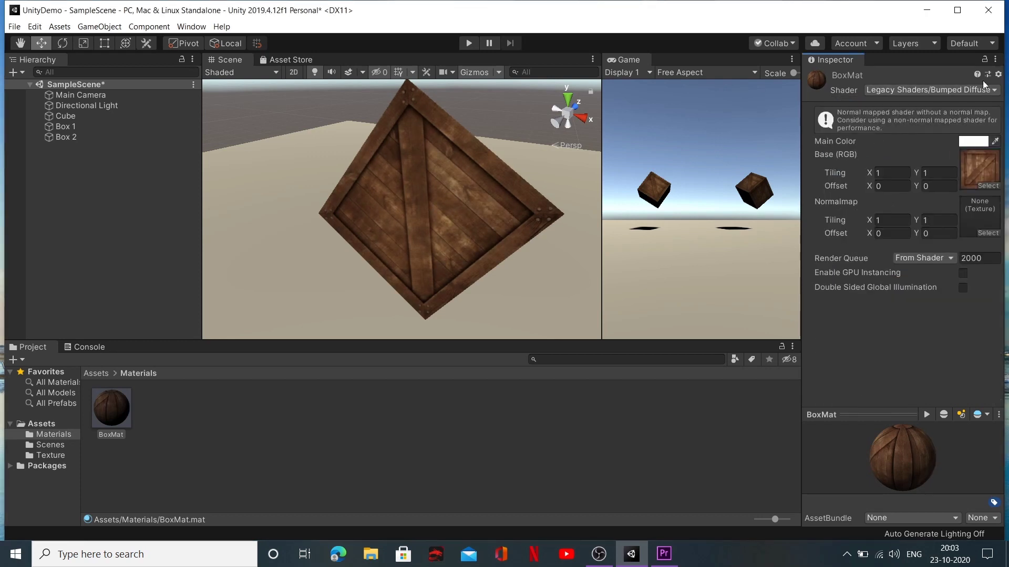
Examine how flat or detailed the wooden crate's surface looks from different distances and angles.
scroll(477, 198, up, 5)
alt+drag(385, 186, 421, 238)
right_drag(498, 228, 458, 185)
scroll(489, 246, down, 8)
scroll(480, 248, up, 5)
right_drag(539, 243, 546, 246)
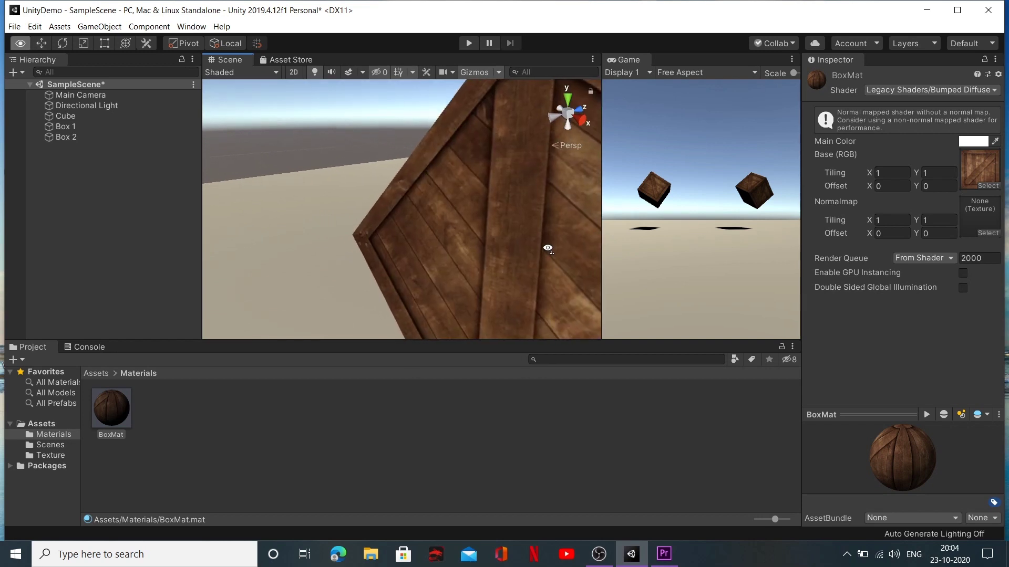
scroll(485, 223, down, 7)
mouse_move(484, 223)
alt+mouse_down()
mouse_move(438, 231)
mouse_move(471, 222)
alt+mouse_up()
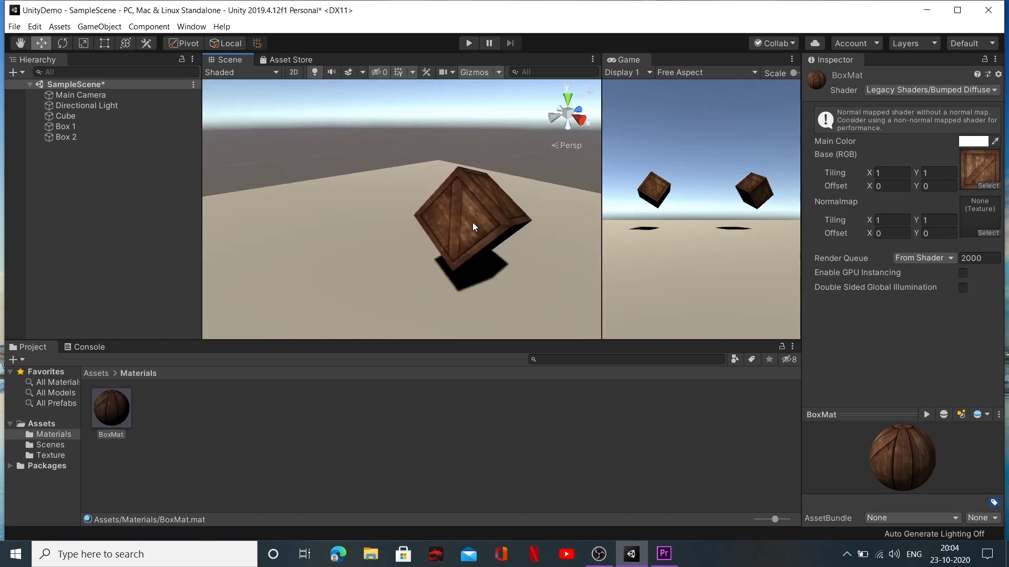
scroll(471, 222, up, 5)
mouse_move(547, 228)
right_down()
mouse_move(536, 221)
mouse_move(540, 230)
right_up()
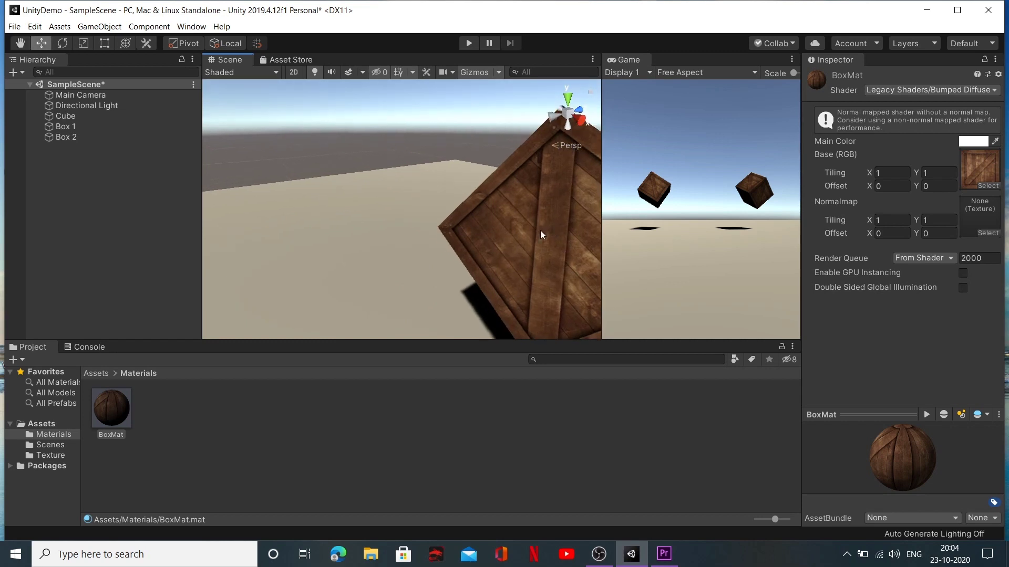
scroll(542, 231, down, 4)
middle_drag(491, 238, 501, 244)
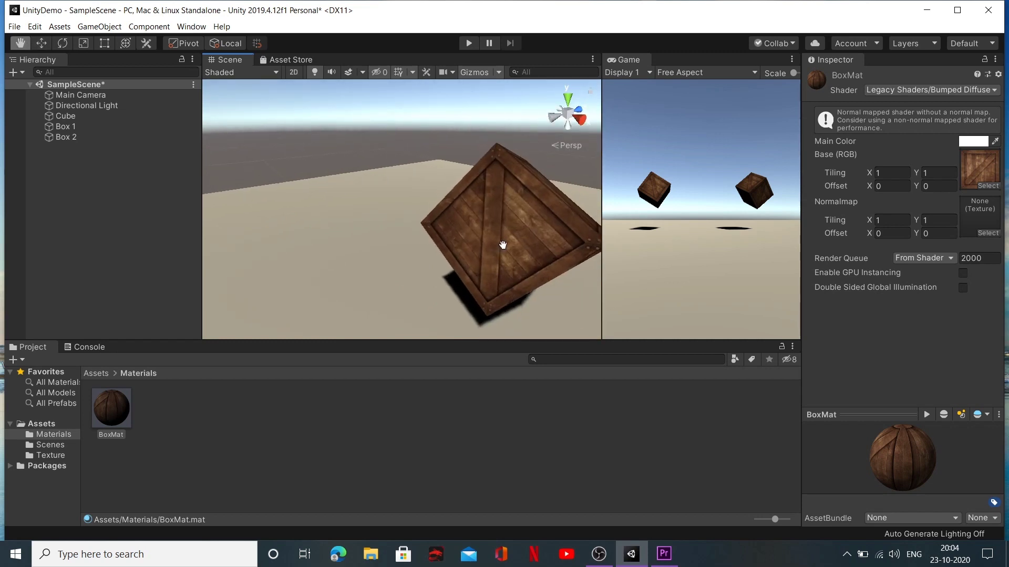
scroll(510, 230, up, 4)
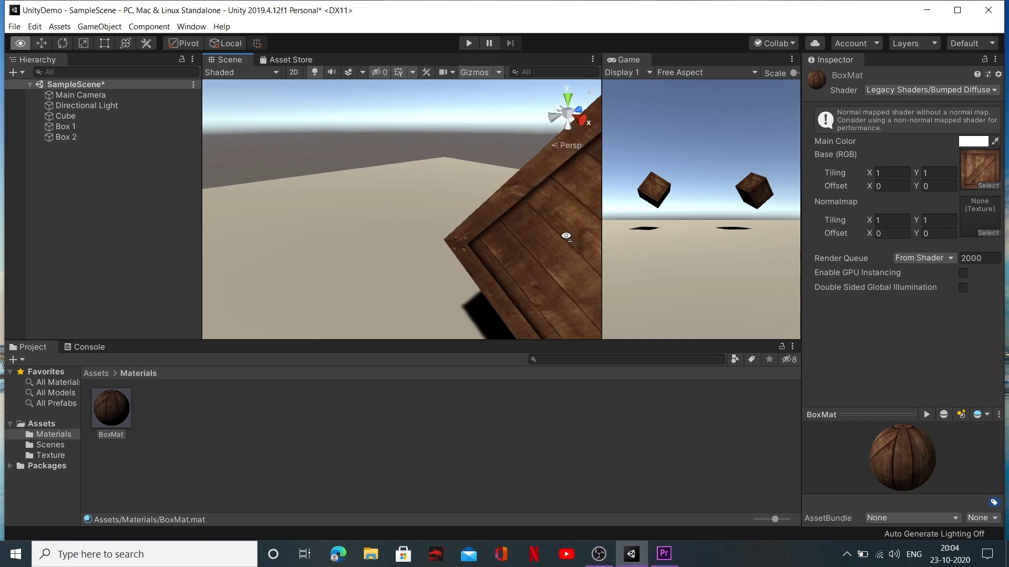
scroll(561, 239, down, 5)
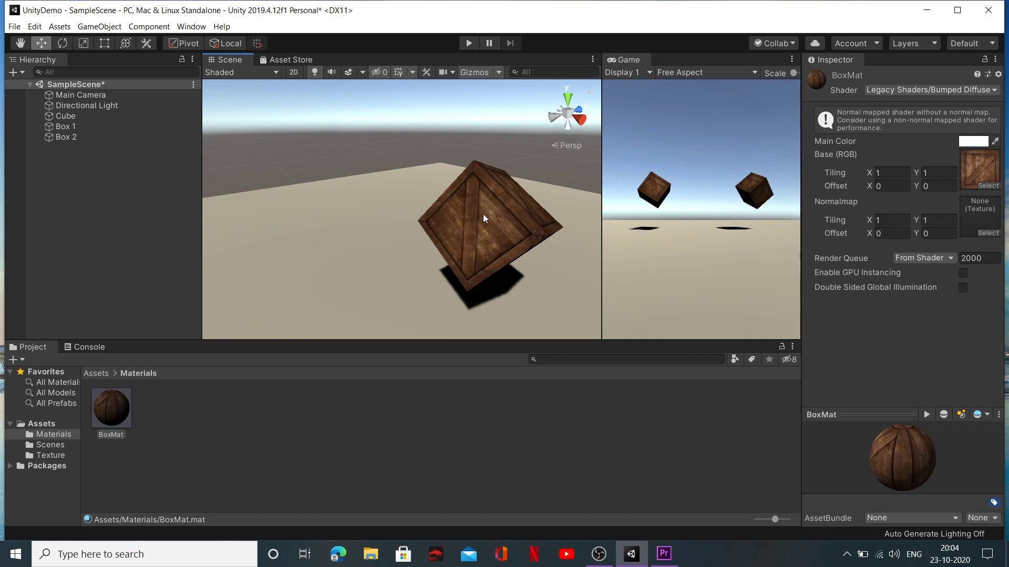
scroll(483, 213, down, 4)
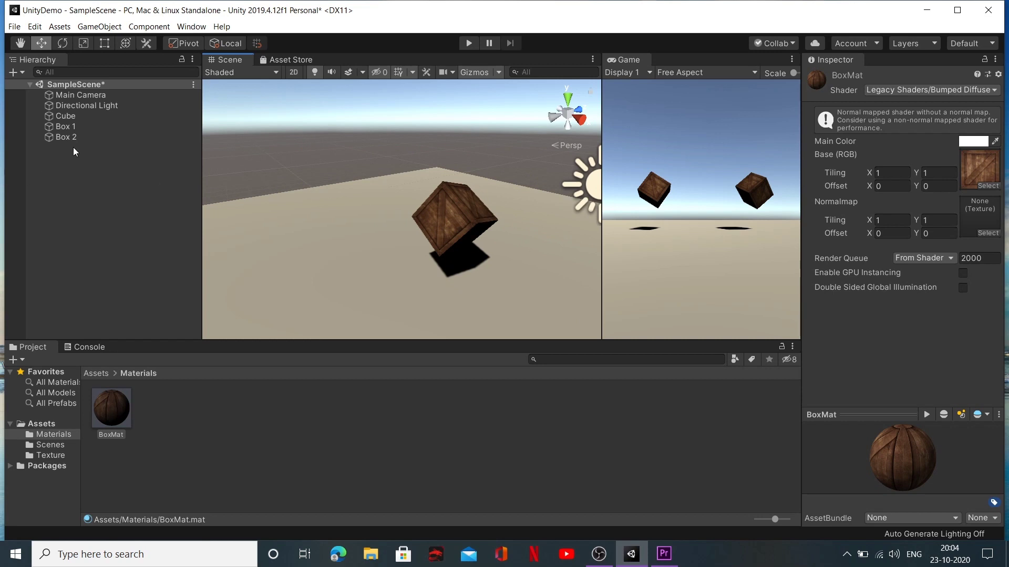
Add a 3D sphere object to the scene.
right_click(66, 167)
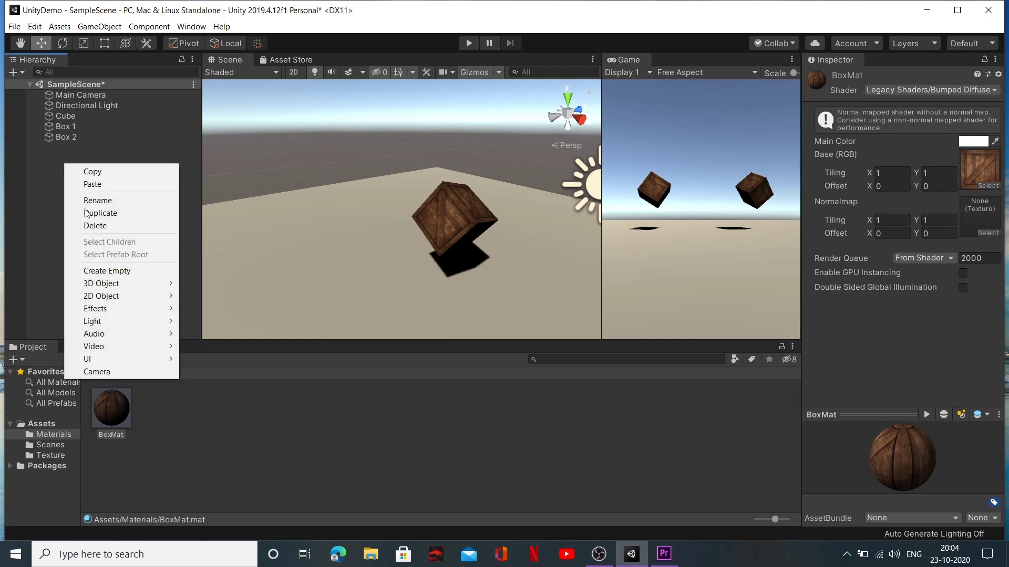
mouse_move(124, 283)
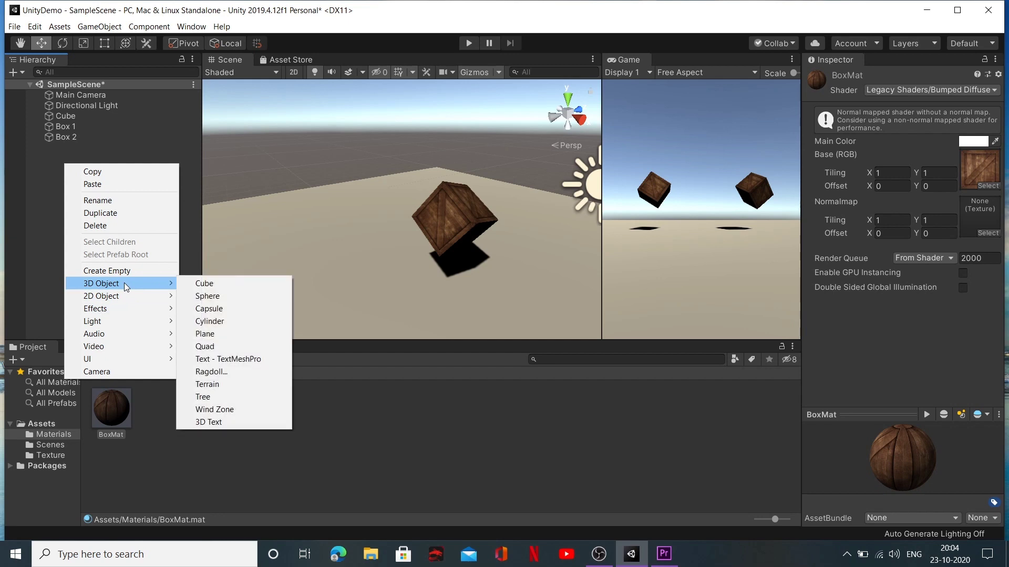
click(222, 299)
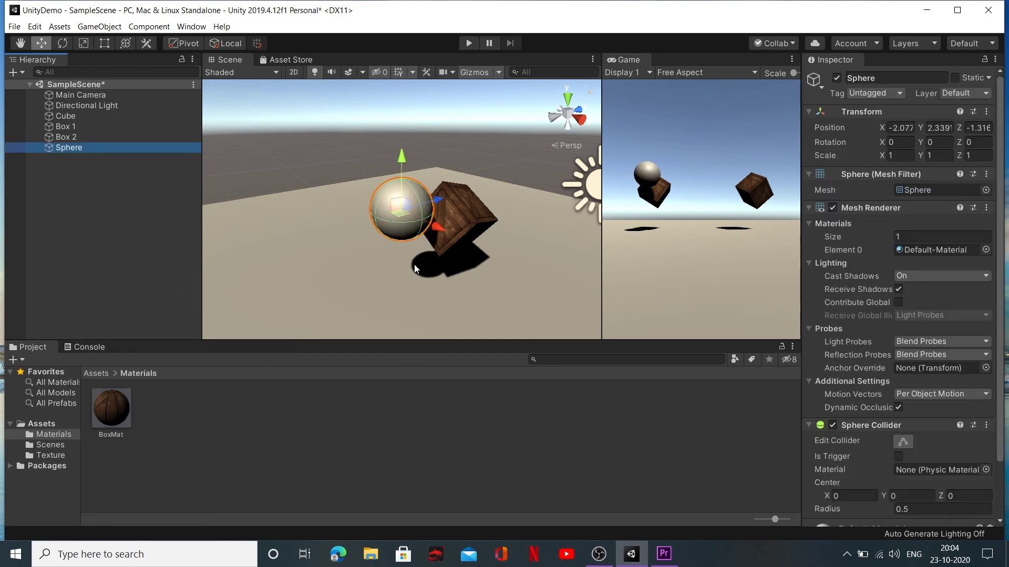
Move the sphere between the two crates and set its X and Z position to 0.
click(568, 99)
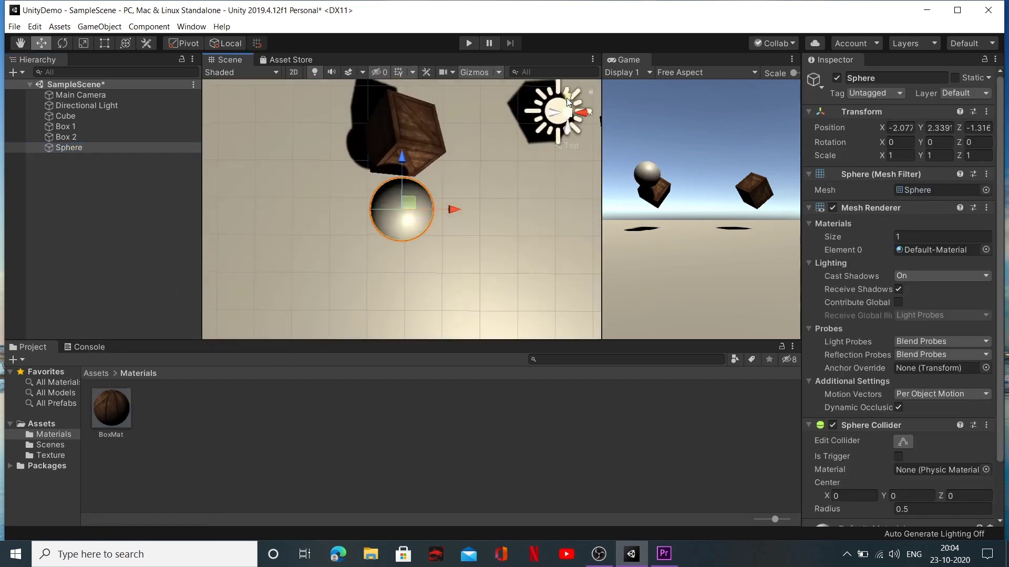
drag(446, 210, 601, 223)
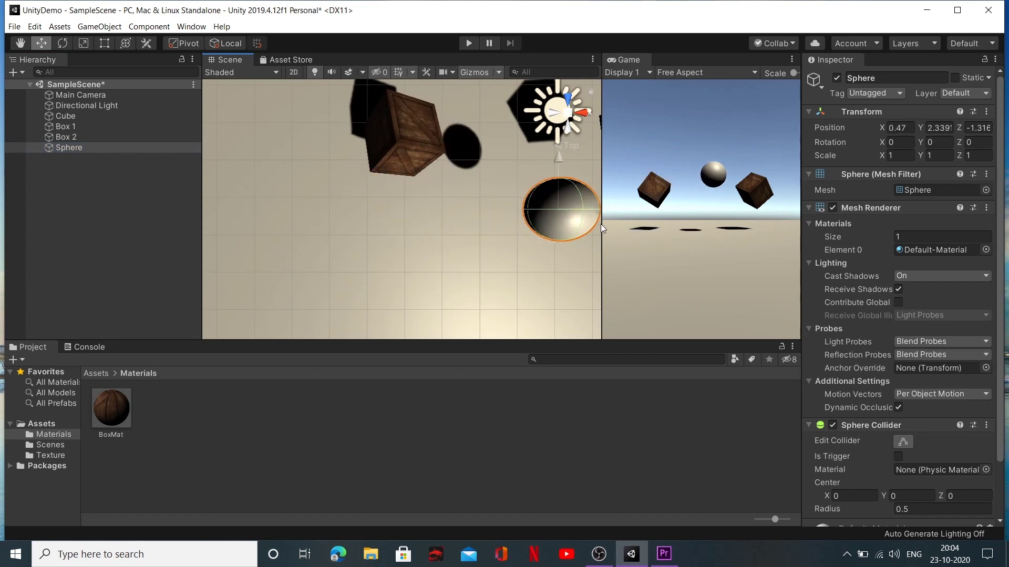
click(569, 113)
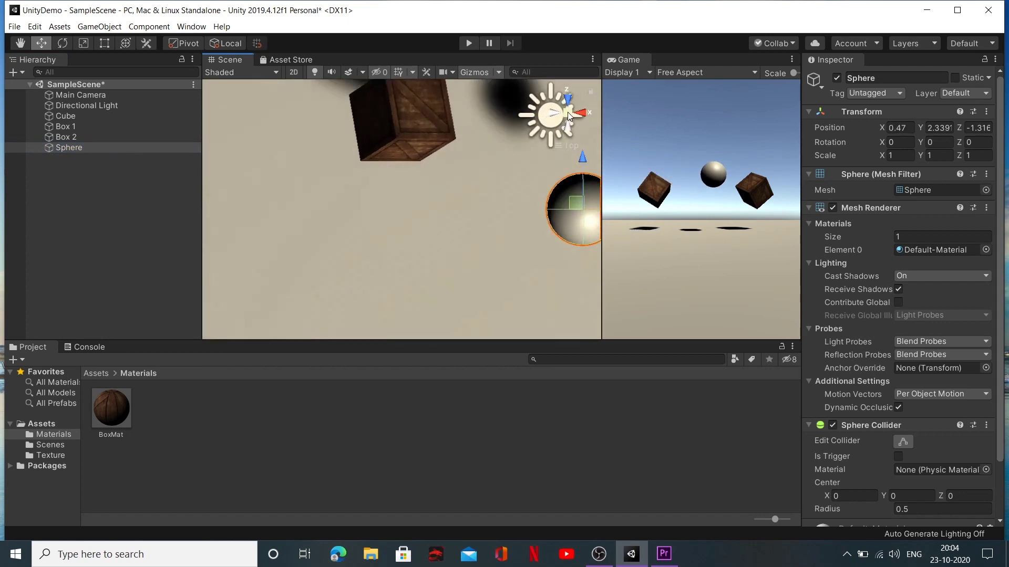
key(f)
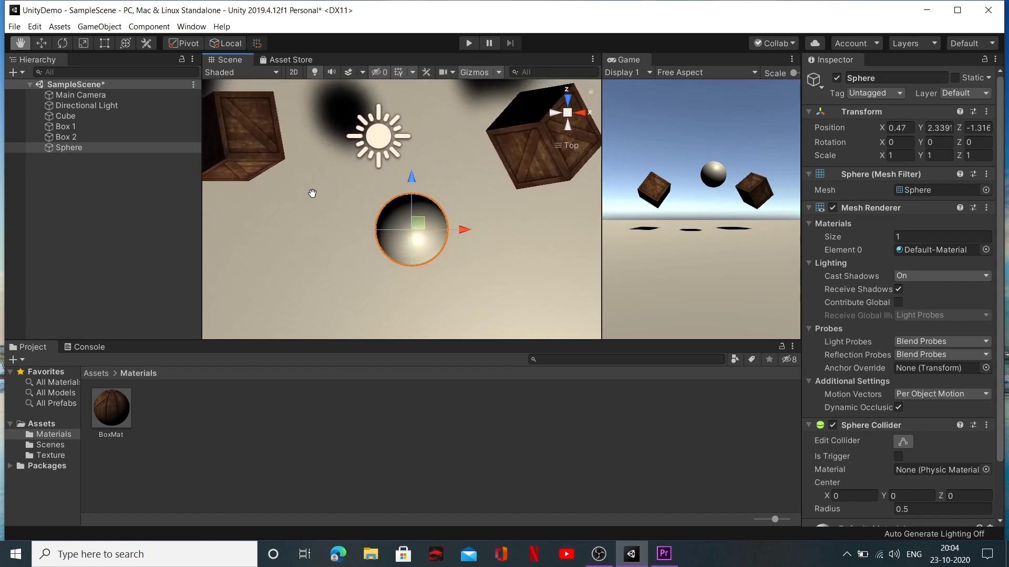
drag(431, 181, 427, 84)
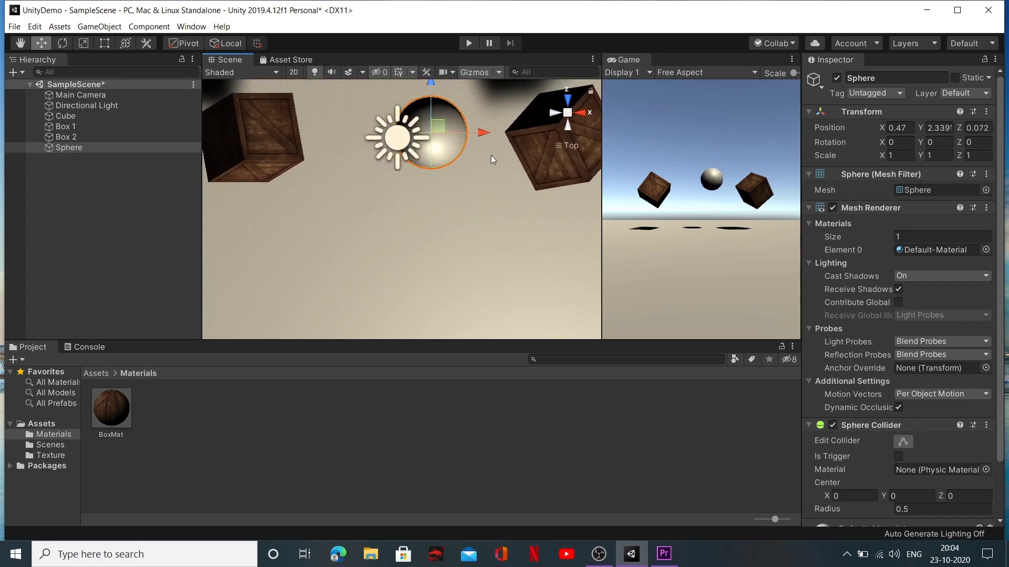
drag(478, 134, 448, 133)
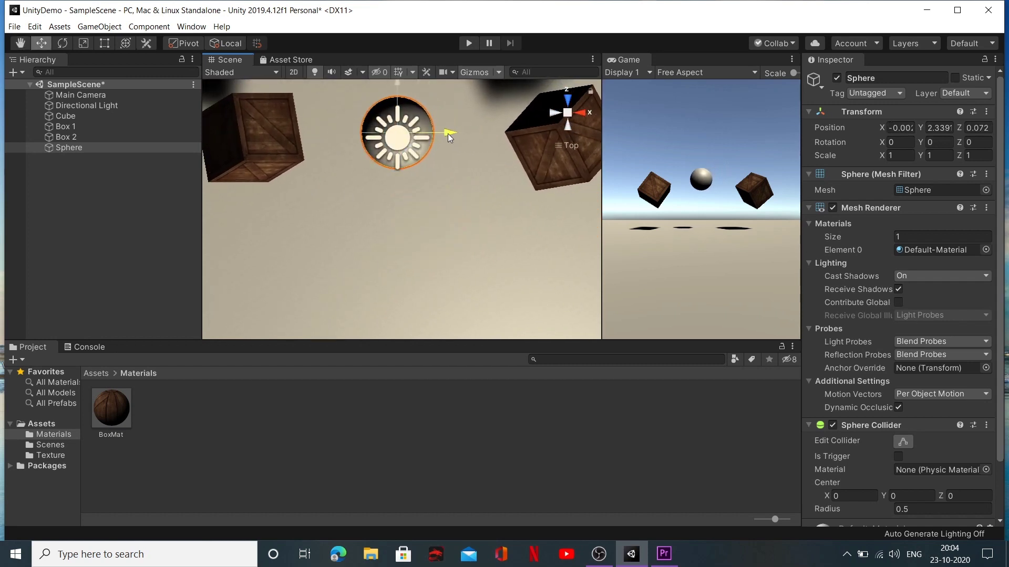
click(901, 127)
text(0)
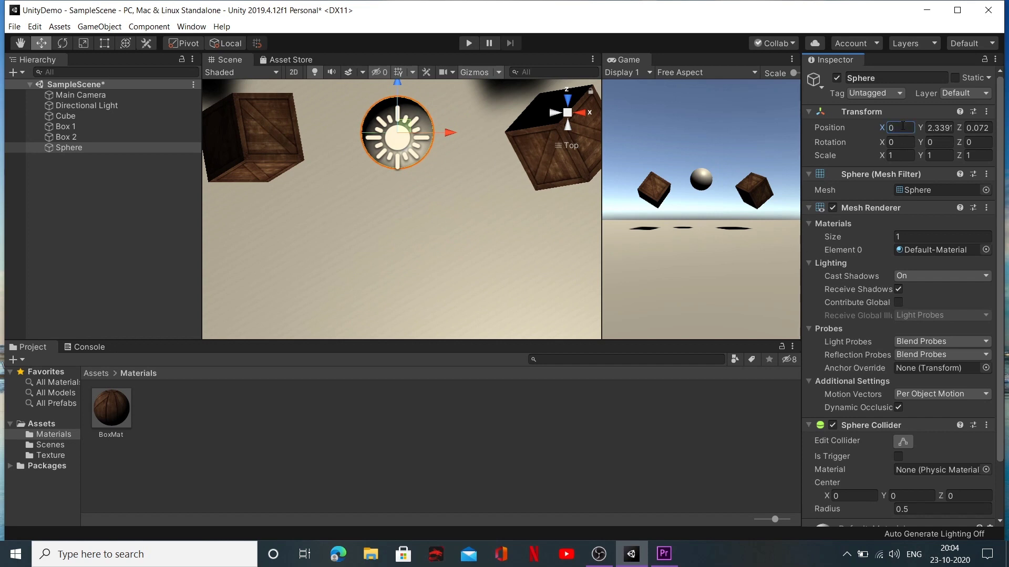
click(987, 124)
text(0)
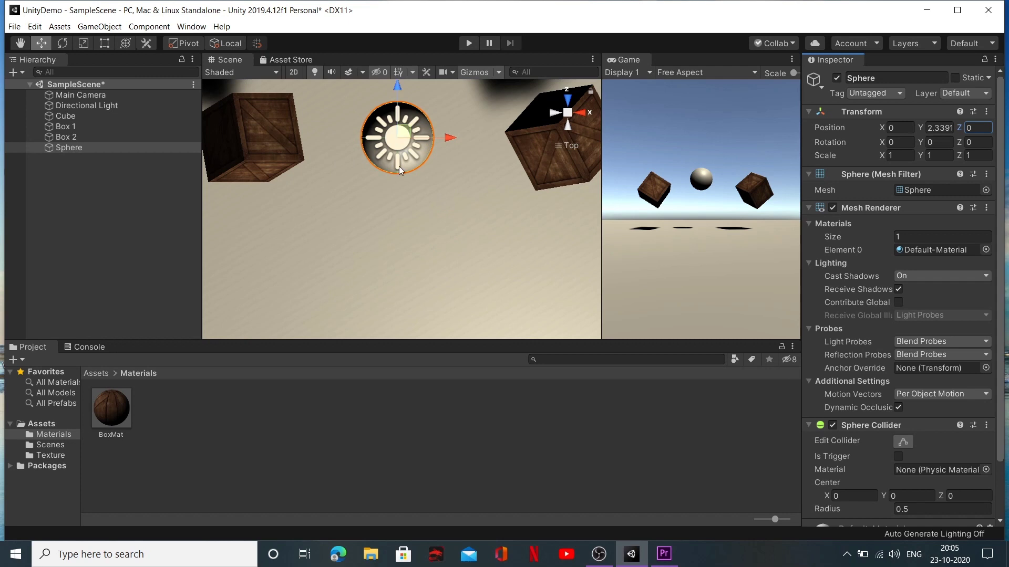
Import the SunTex image from the Images folder on drive D into the project's Texture folder.
click(103, 374)
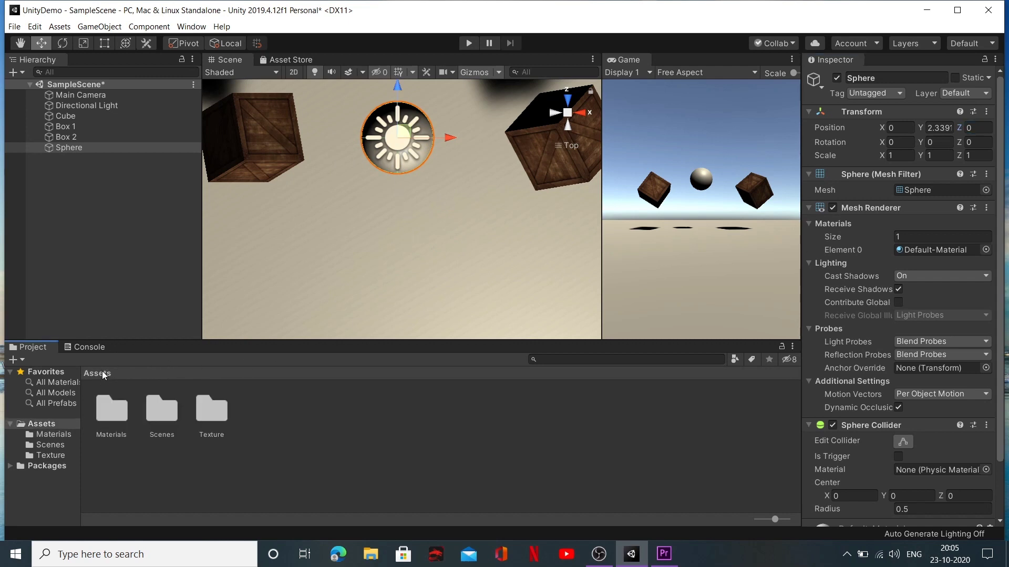
double_click(216, 410)
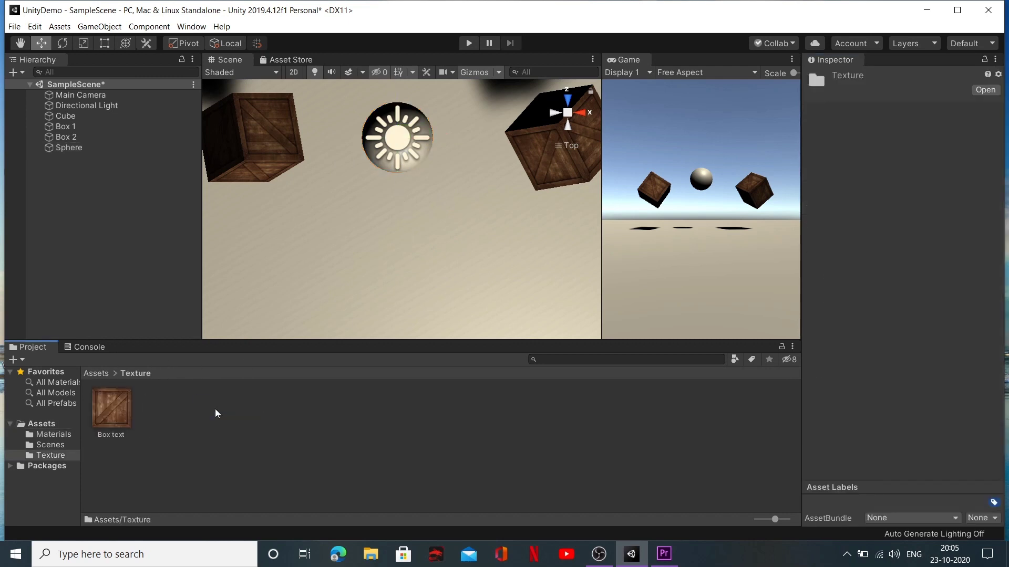
right_click(152, 410)
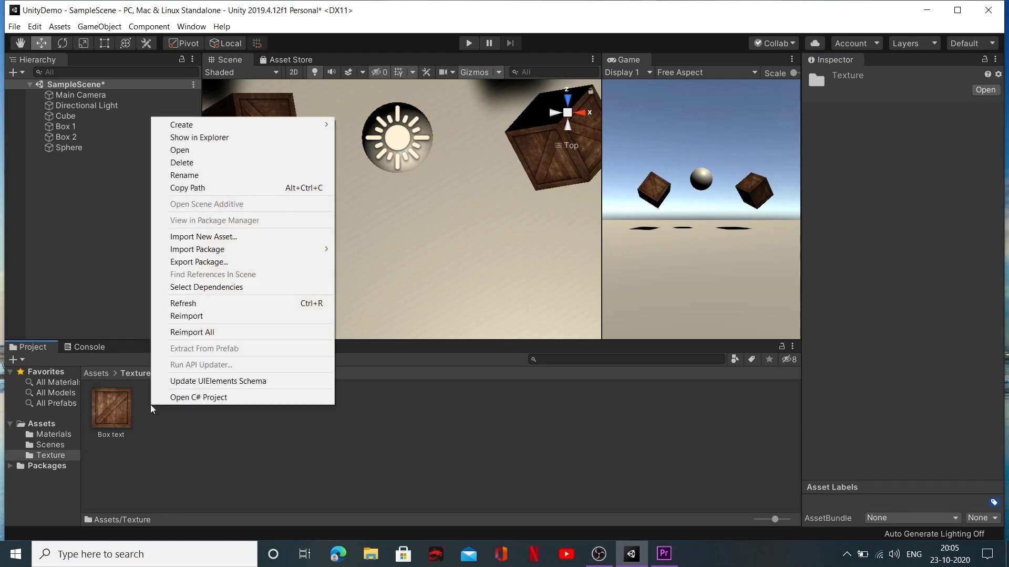
click(222, 240)
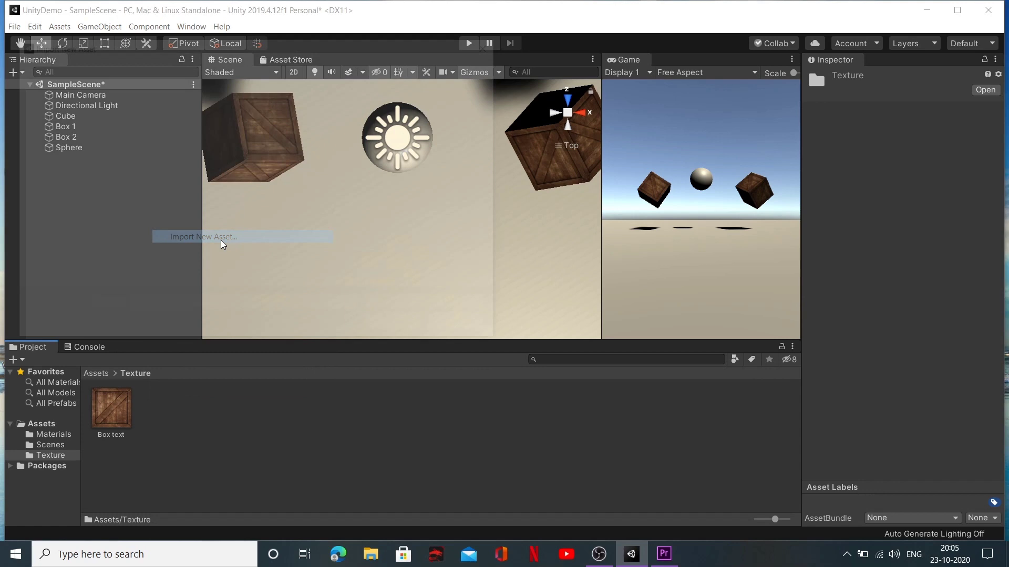
scroll(380, 241, down, 3)
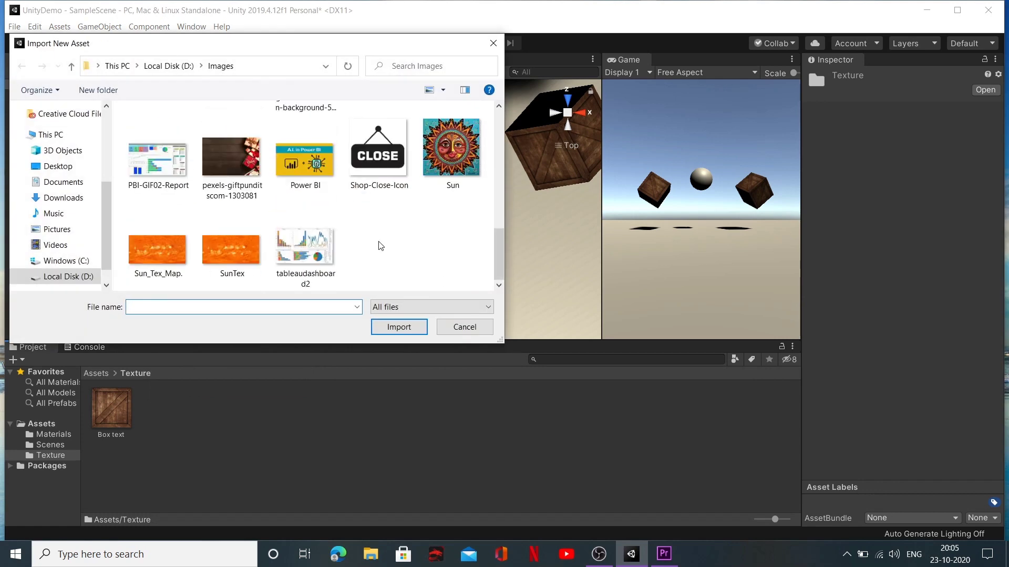
click(228, 263)
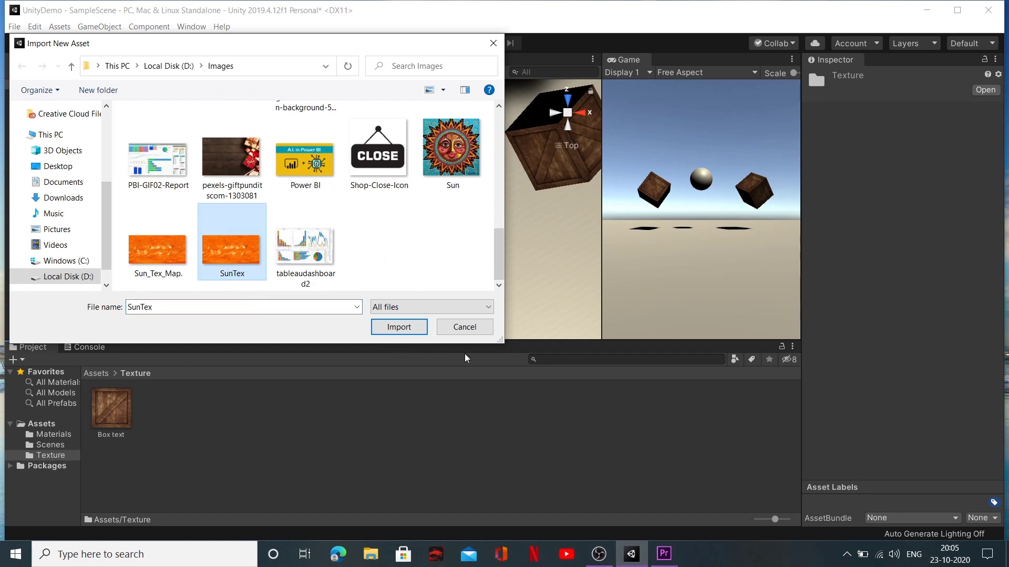
click(419, 325)
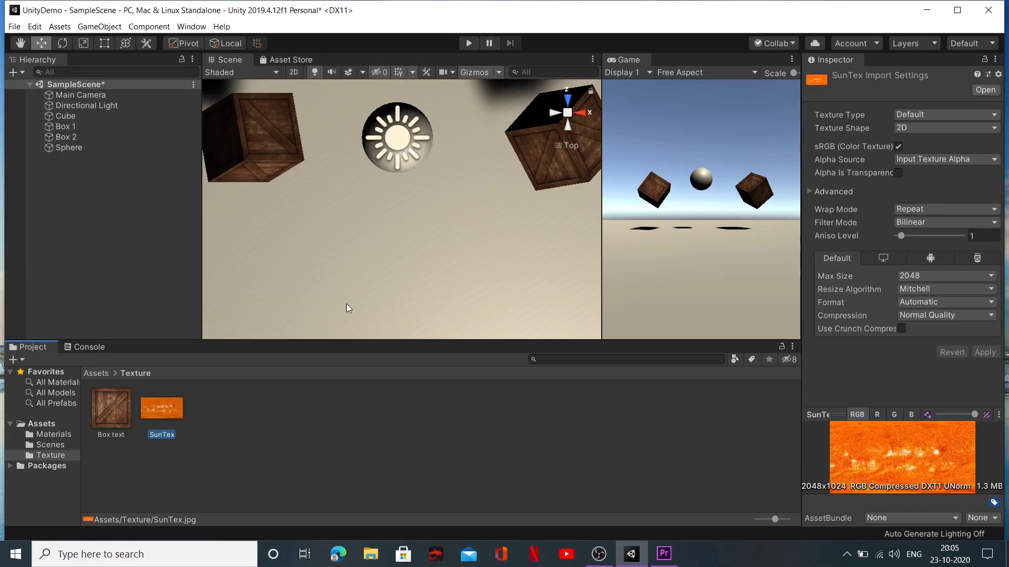
Create a new material named SunMat in the Materials folder.
click(101, 375)
double_click(108, 415)
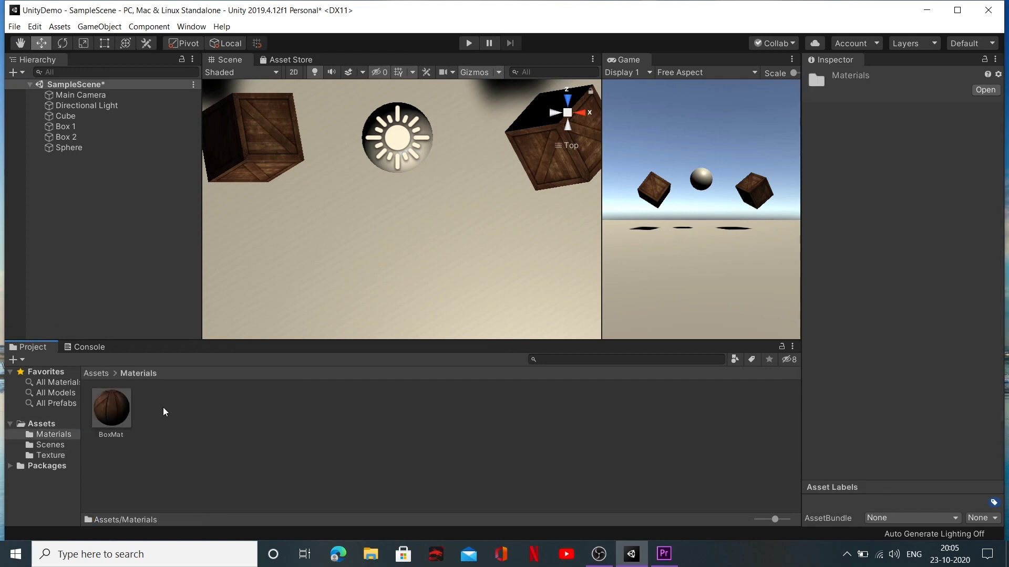
right_click(149, 414)
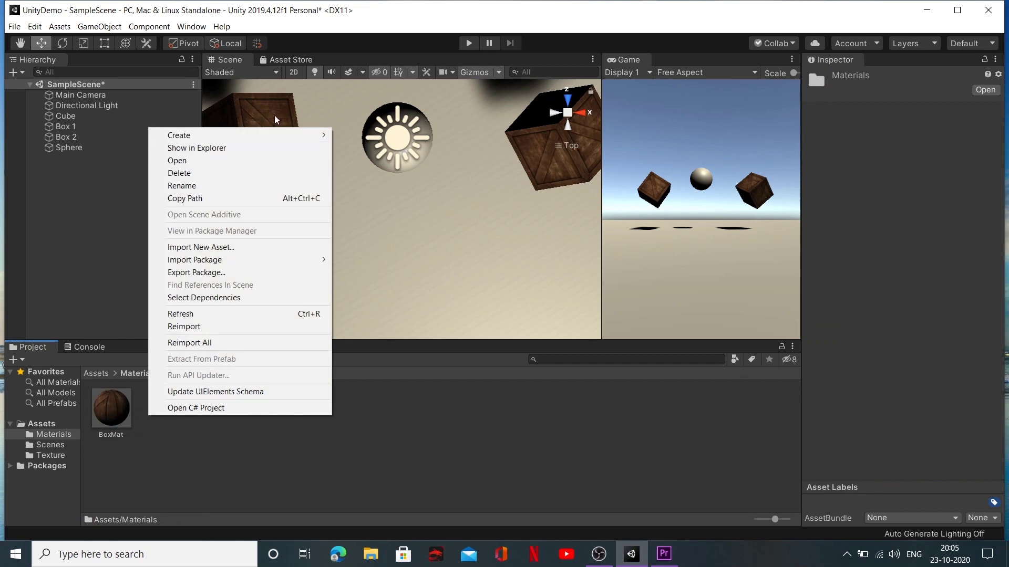
mouse_move(313, 134)
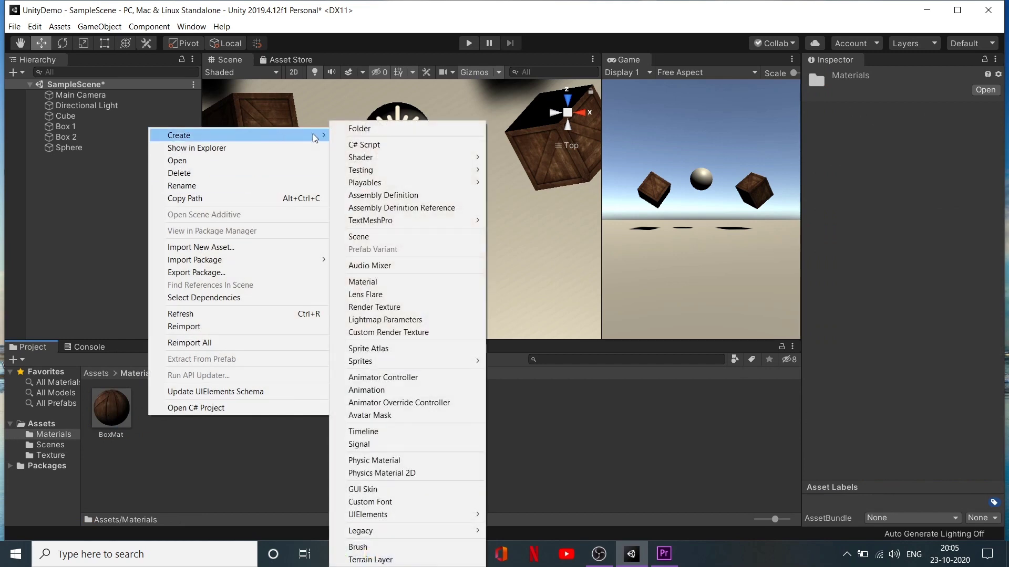
click(418, 284)
key(BackSpace)
text(SunMat)
key(Return)
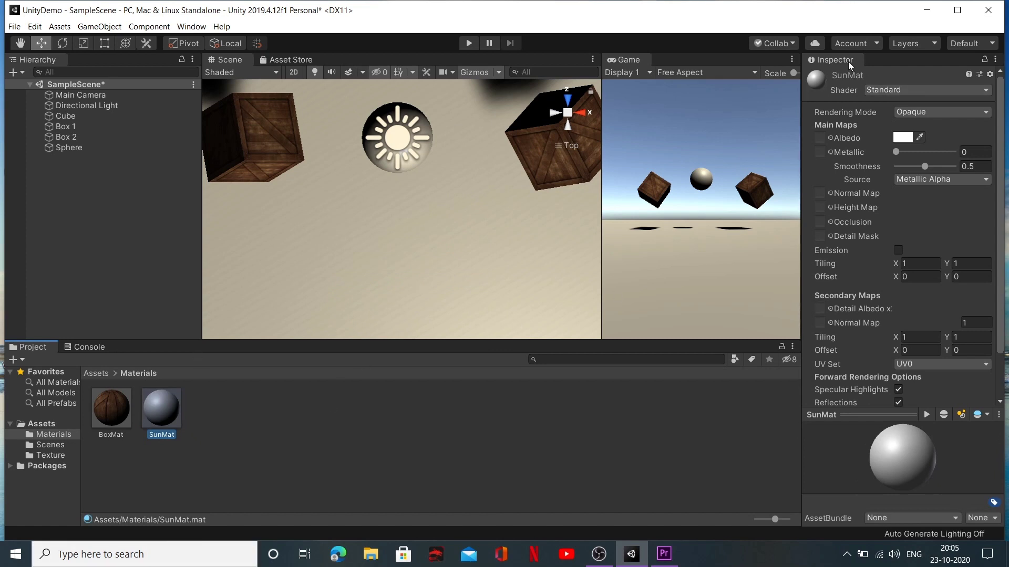
Lock the Inspector on SunMat and assign the SunTex image from the Texture folder as its Albedo map.
click(984, 61)
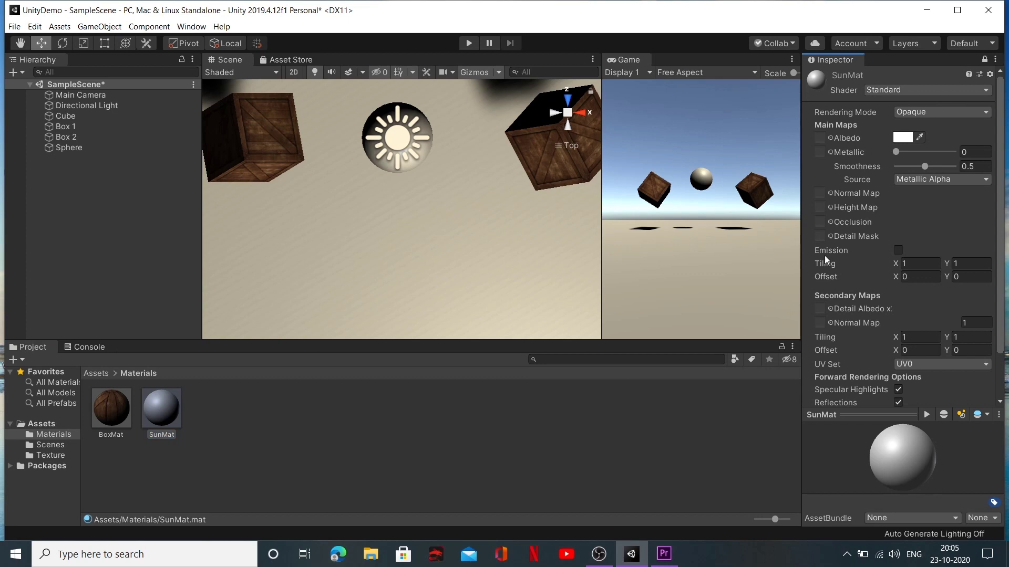
click(97, 373)
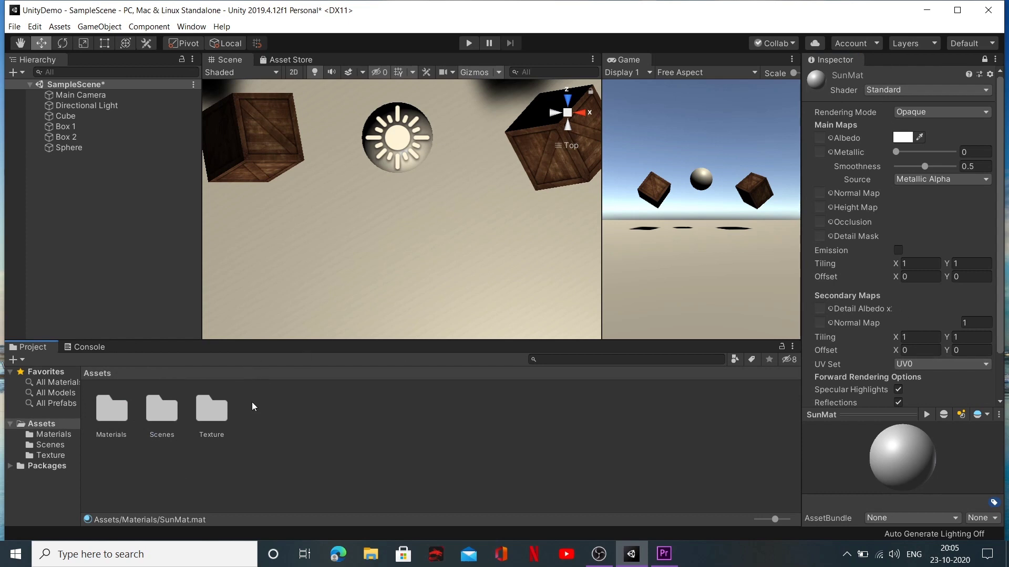
double_click(215, 414)
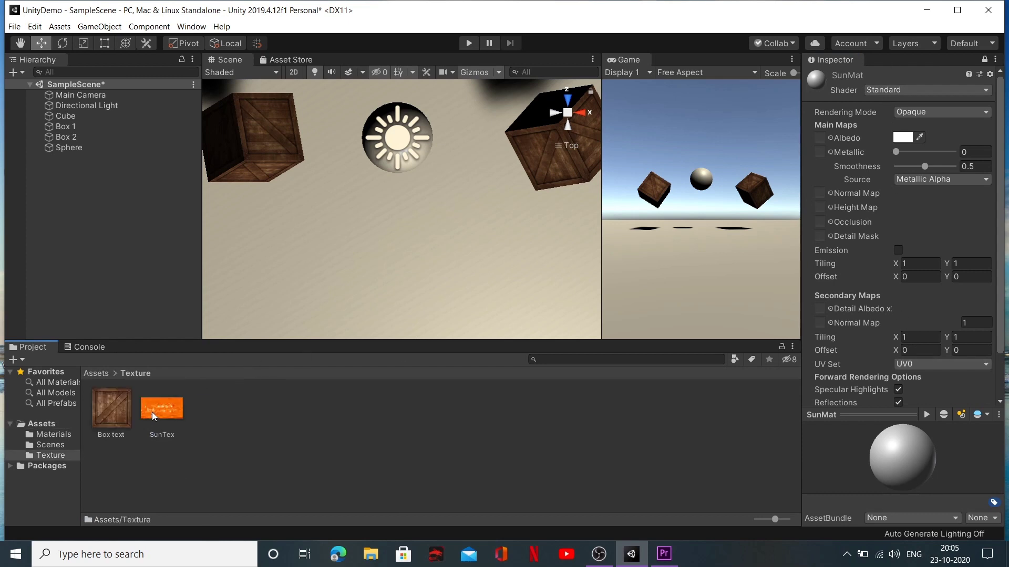
drag(152, 412, 821, 139)
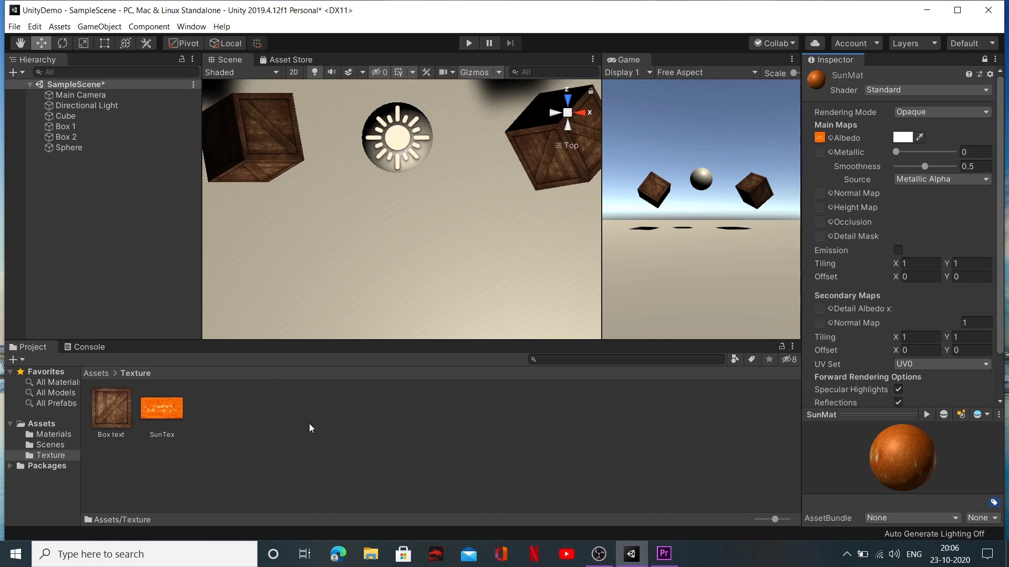
Apply the SunMat material from the Materials folder to the Sphere object.
click(100, 374)
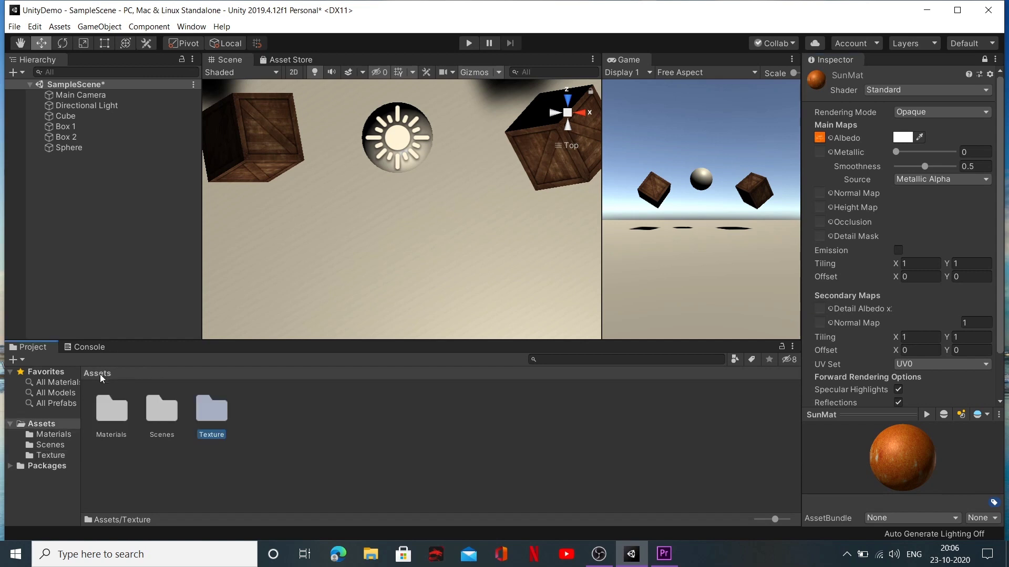
double_click(117, 428)
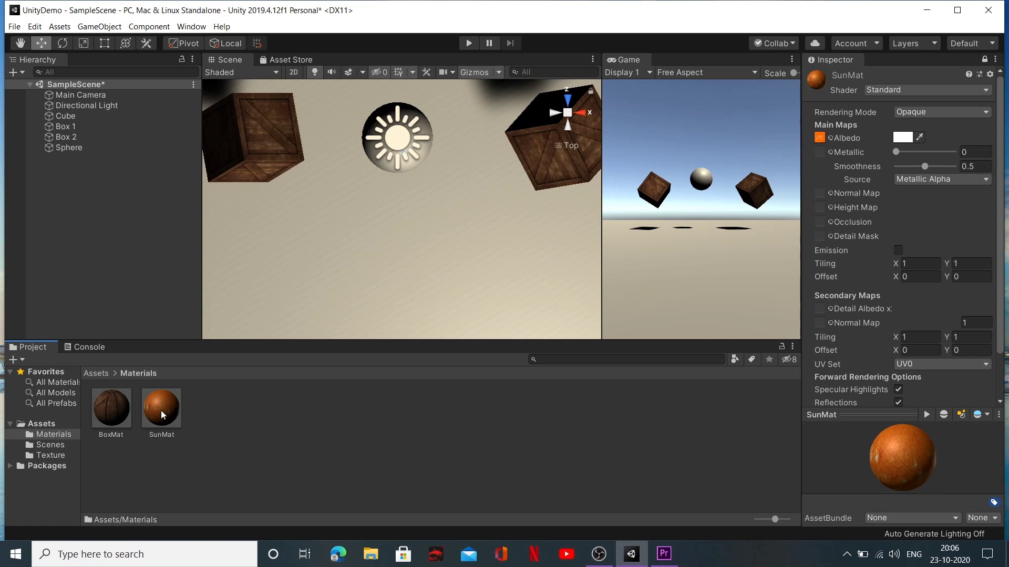
drag(160, 411, 68, 149)
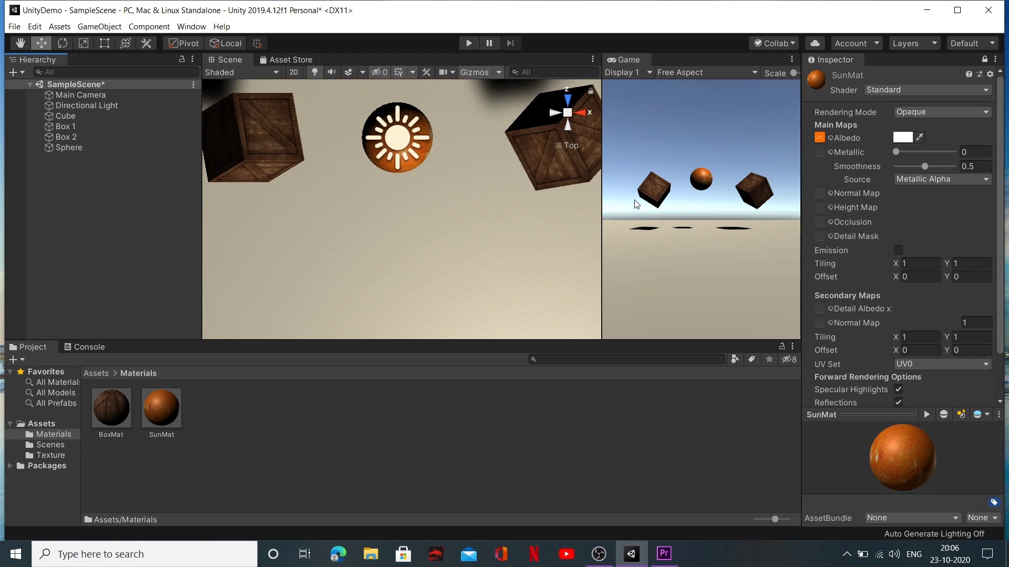
Delete the Directional Light to check how the sphere looks without lighting, and undo the deletion.
mouse_move(472, 219)
alt+mouse_down()
mouse_move(407, 189)
mouse_move(454, 225)
alt+mouse_up()
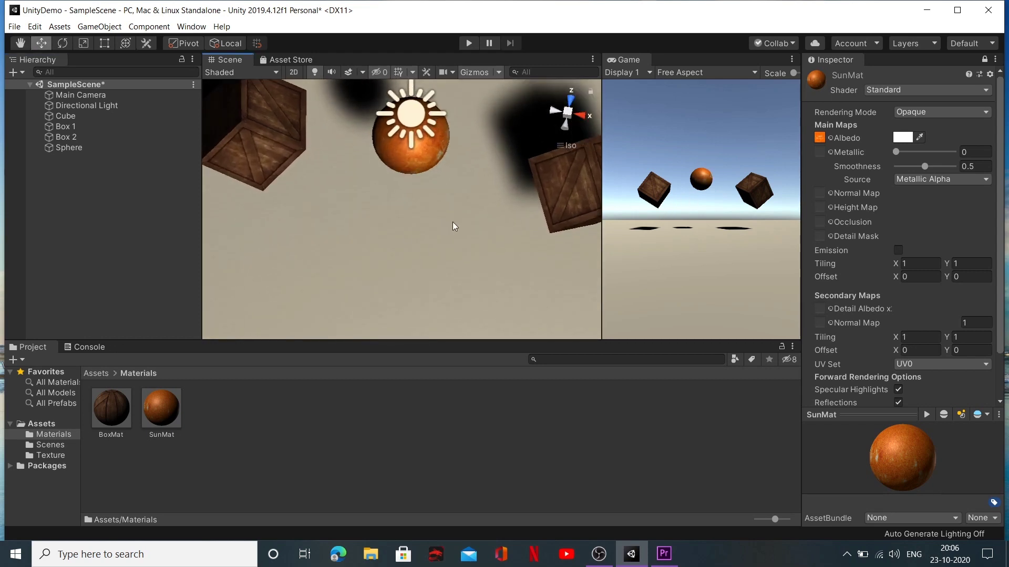
alt+drag(514, 269, 496, 232)
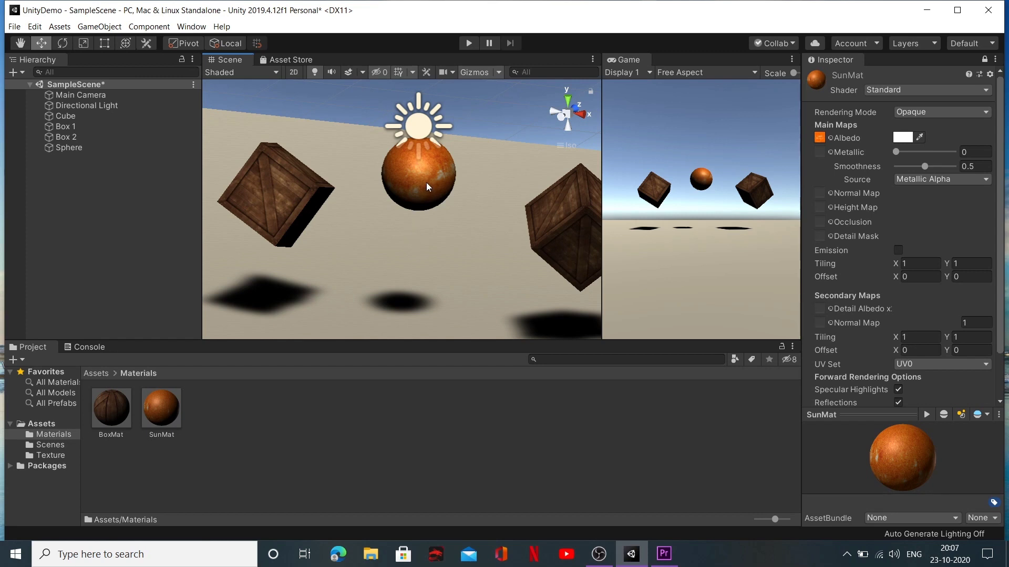
click(116, 108)
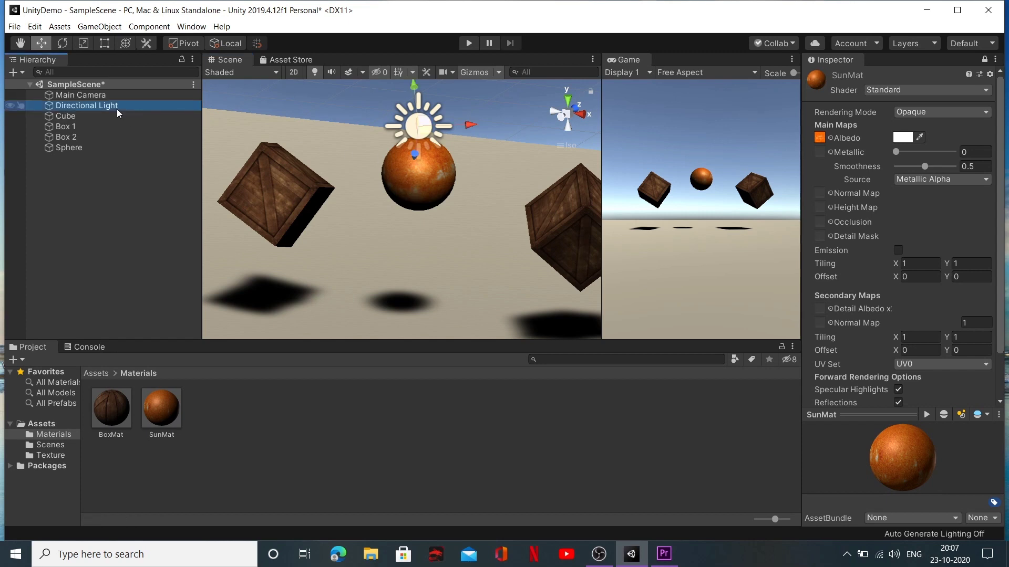
key(Delete)
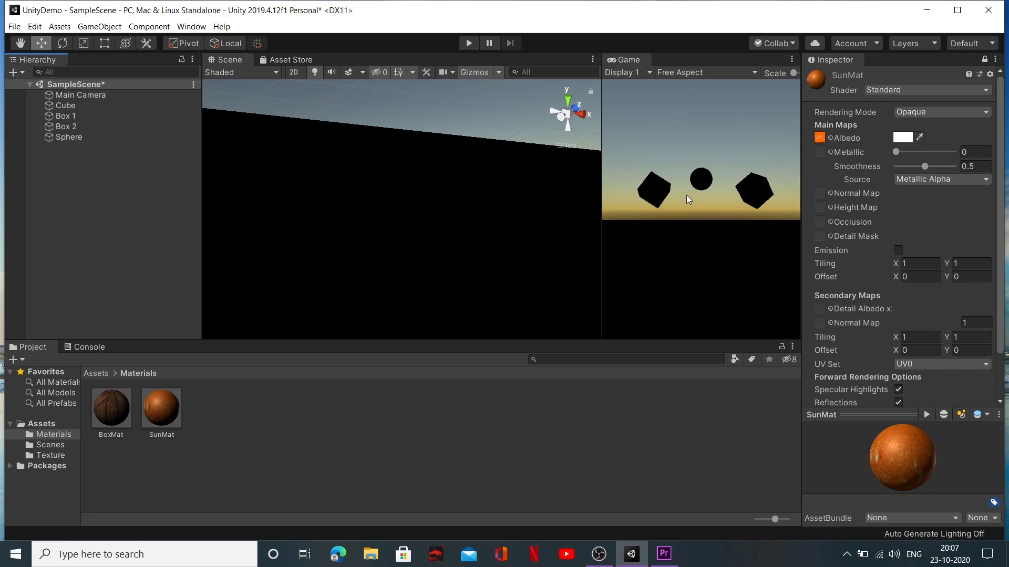
key(ctrl+z)
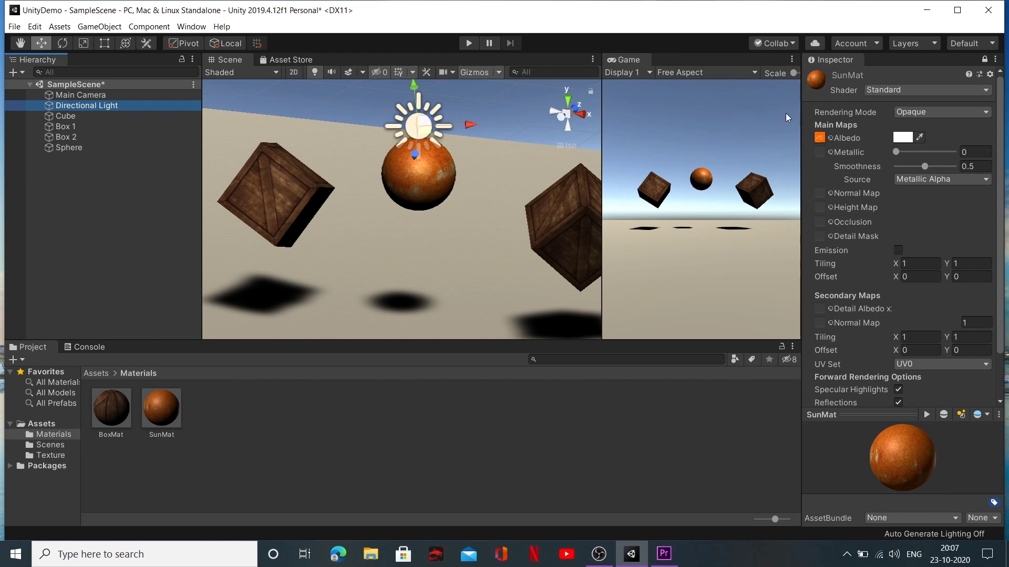
Change the shader of SunMat to Unlit/Texture.
click(923, 89)
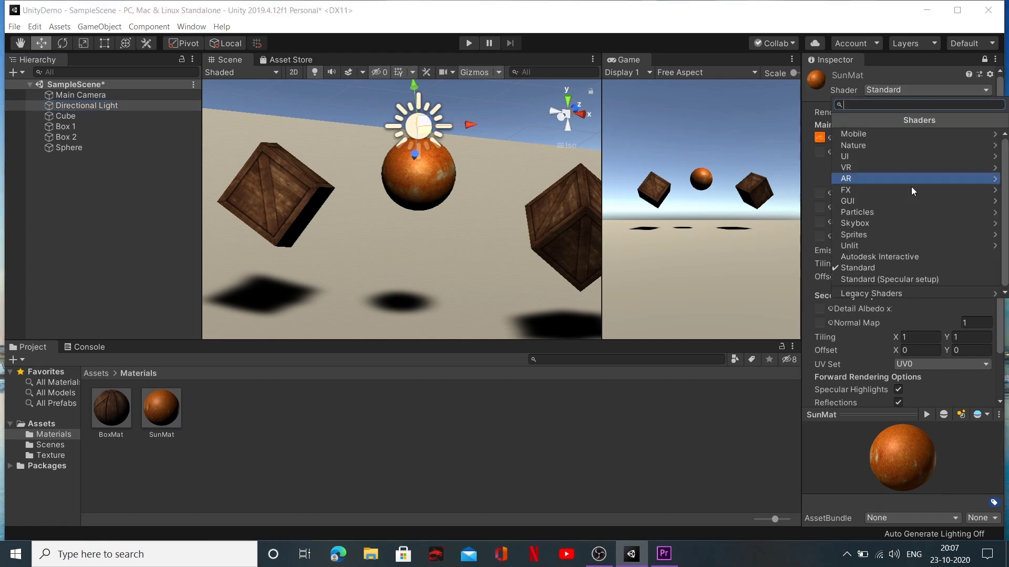
click(911, 294)
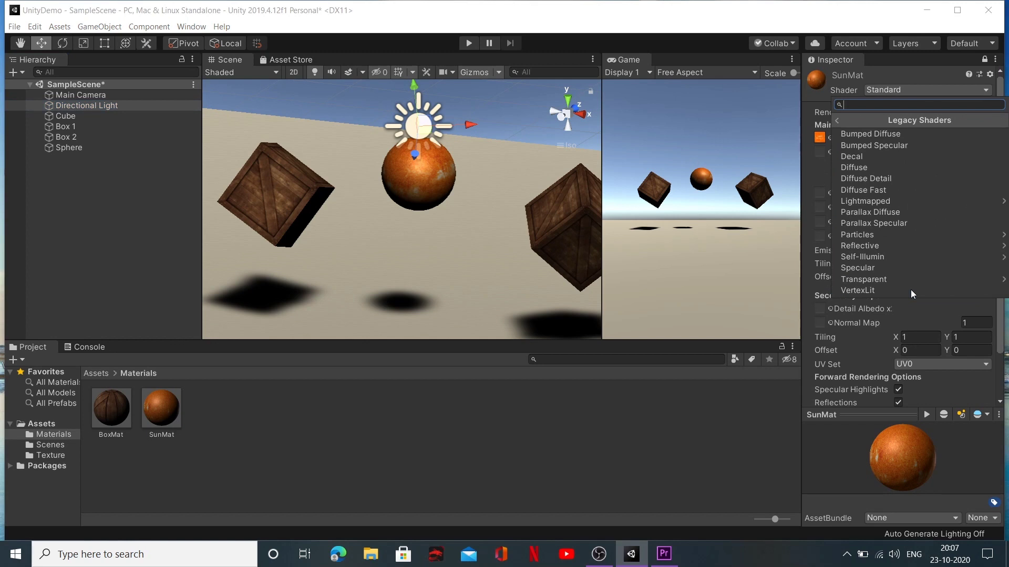
click(837, 119)
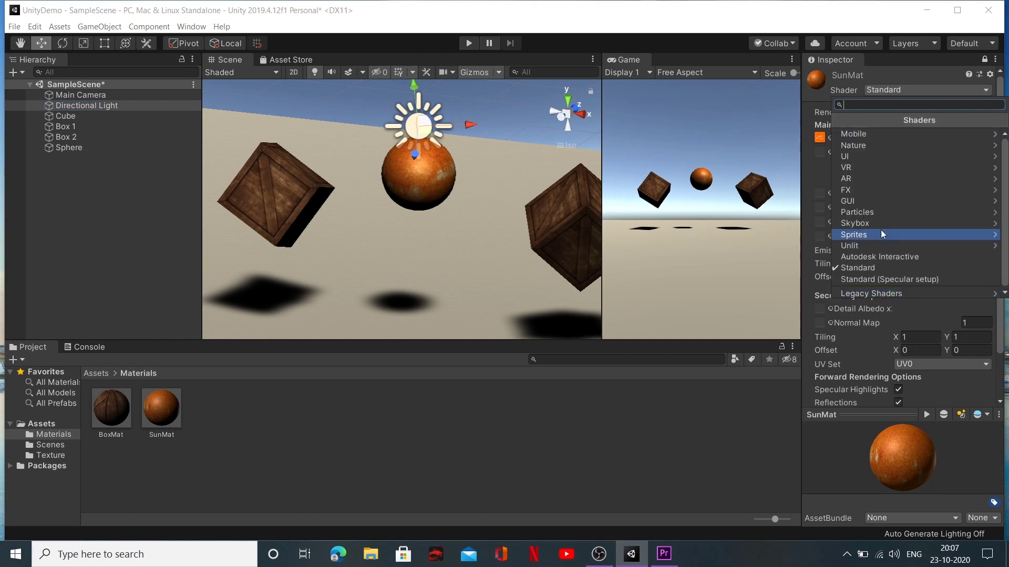
click(879, 87)
click(879, 87)
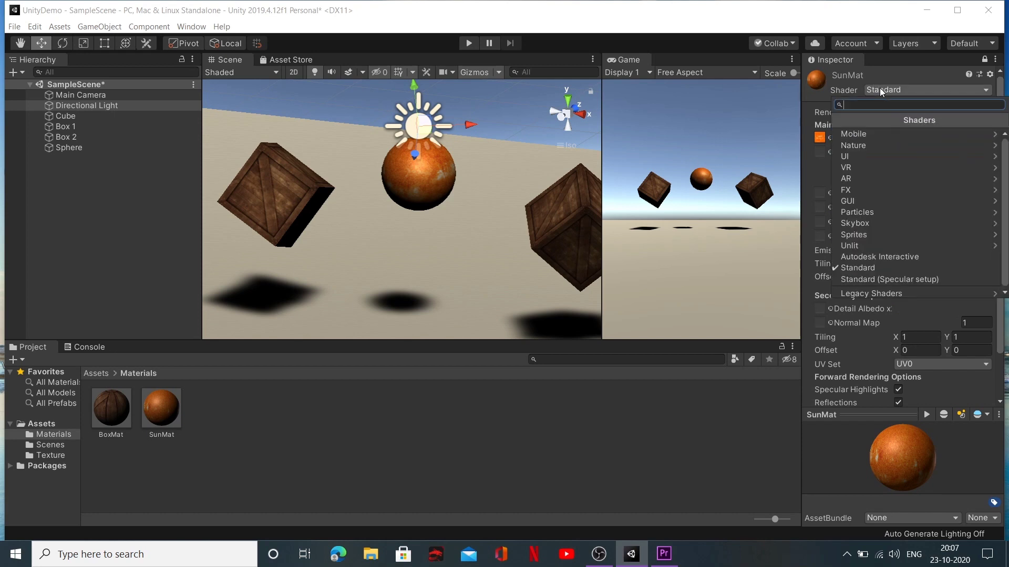
click(881, 245)
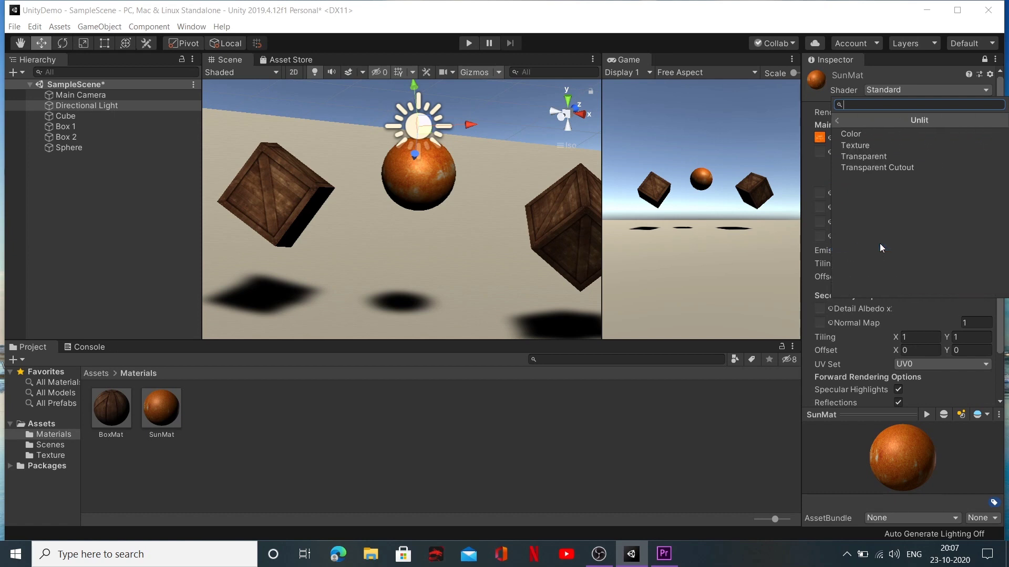
click(856, 145)
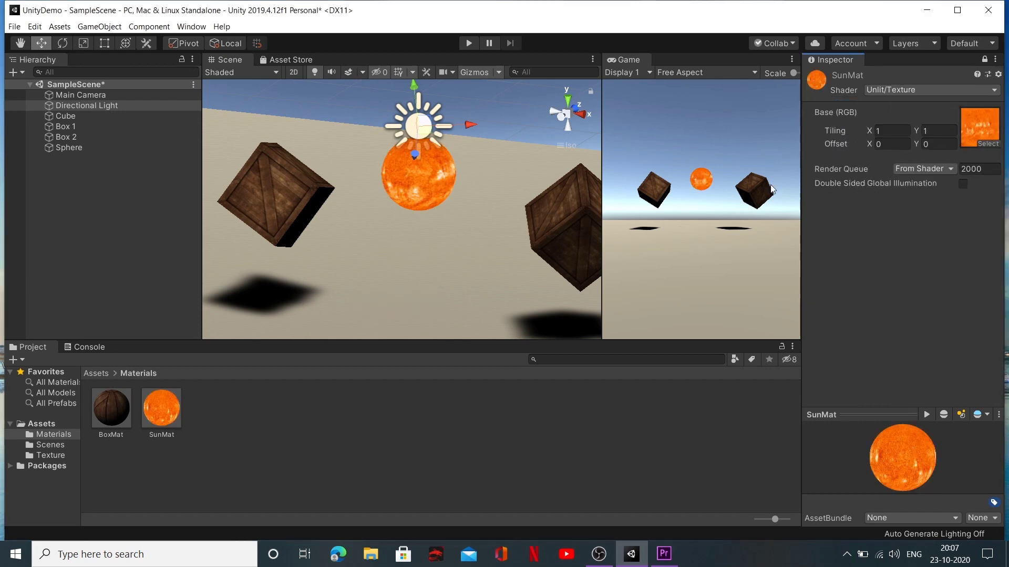
Test the unlit sun sphere by deleting the Directional Light, and restore the light.
scroll(415, 203, up, 1)
middle_drag(429, 212, 460, 236)
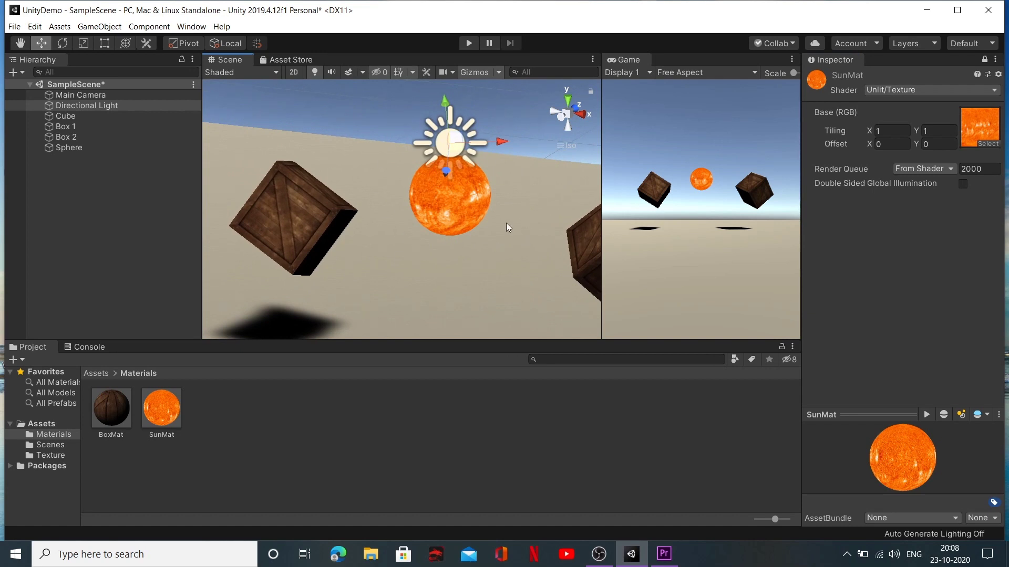
click(97, 105)
key(Delete)
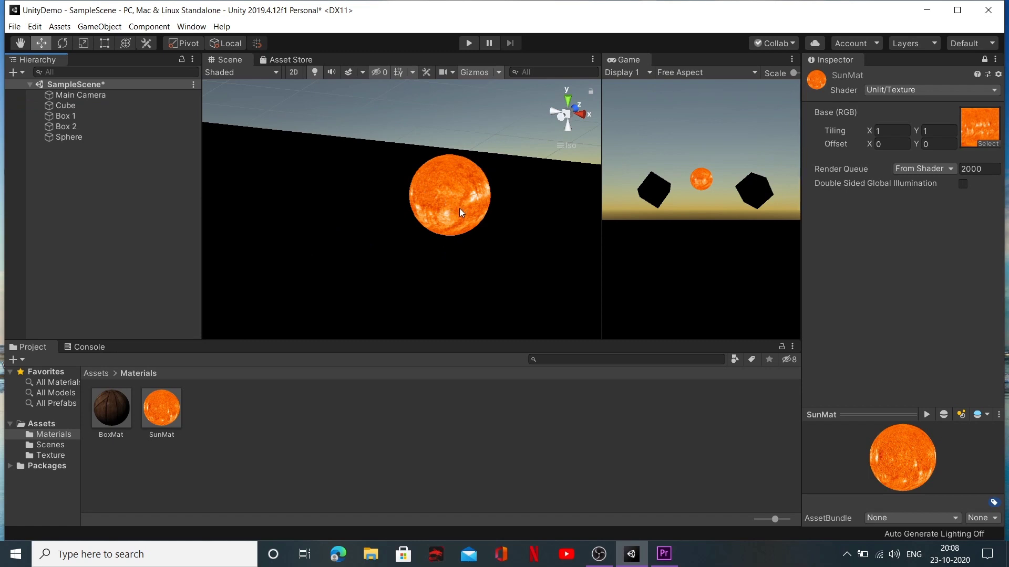
key(ctrl+z)
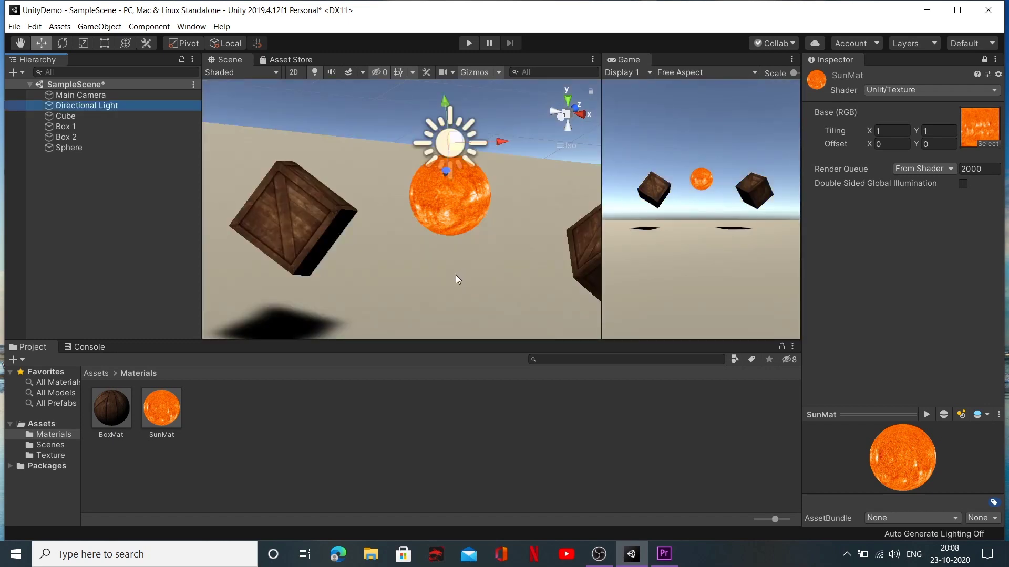
Set the shader of SunMat to Bumped Diffuse from the Self-Illumin group of Legacy Shaders.
scroll(456, 275, down, 6)
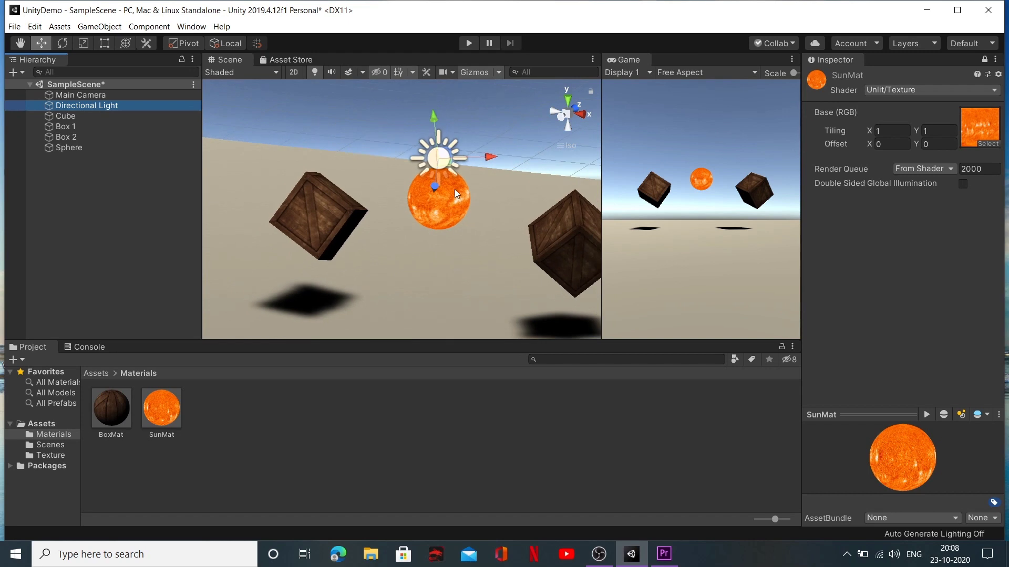
scroll(457, 229, up, 2)
middle_drag(500, 241, 457, 225)
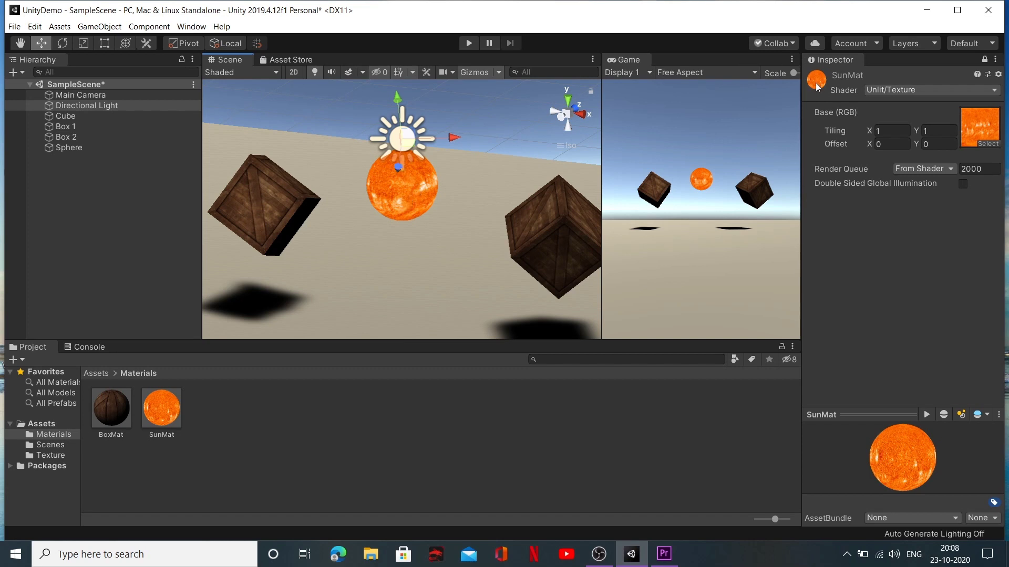
click(938, 92)
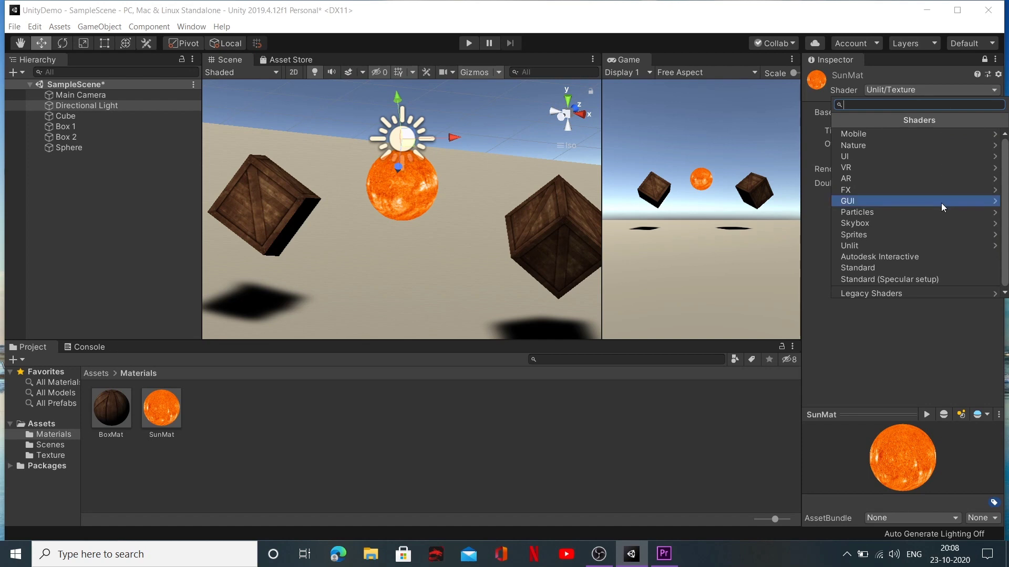
click(928, 293)
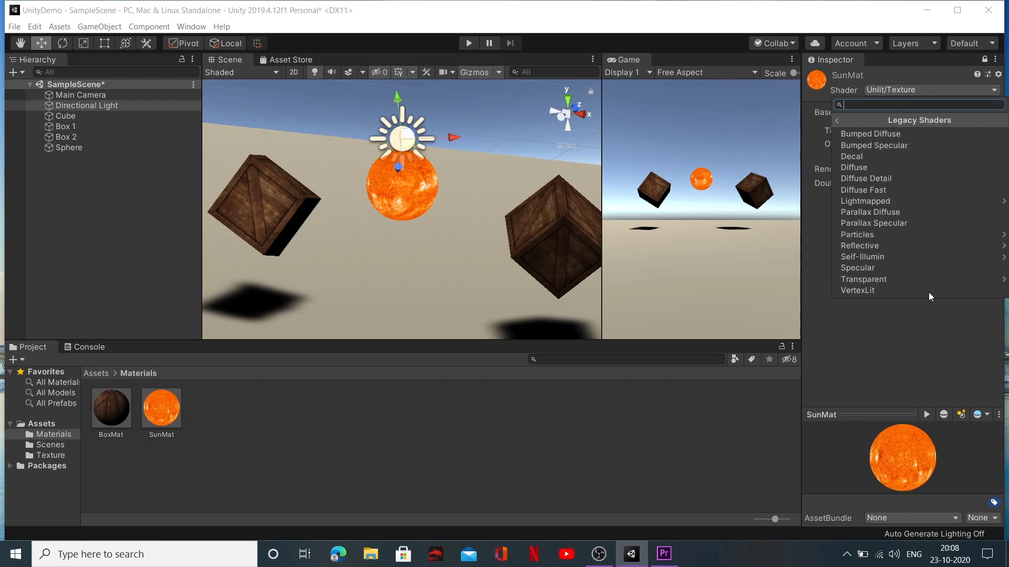
click(913, 260)
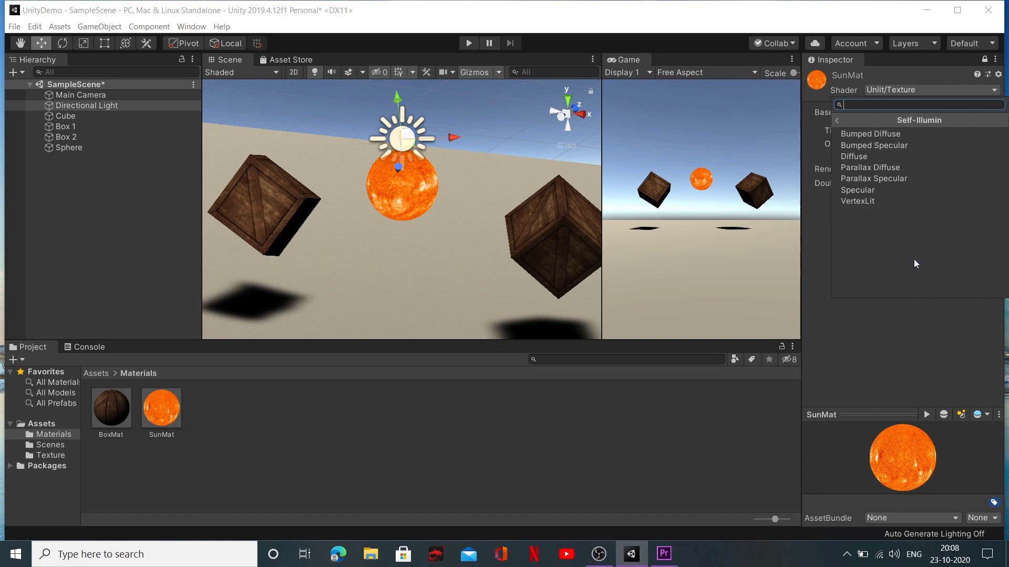
click(886, 134)
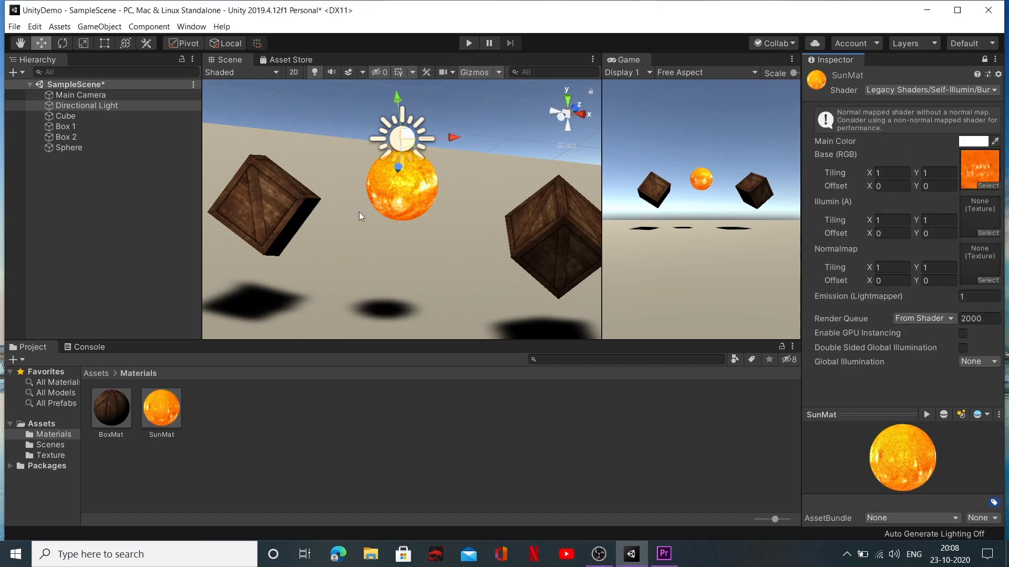
Remove the Directional Light from the scene to test the self-illuminated sphere in darkness.
scroll(412, 214, up, 2)
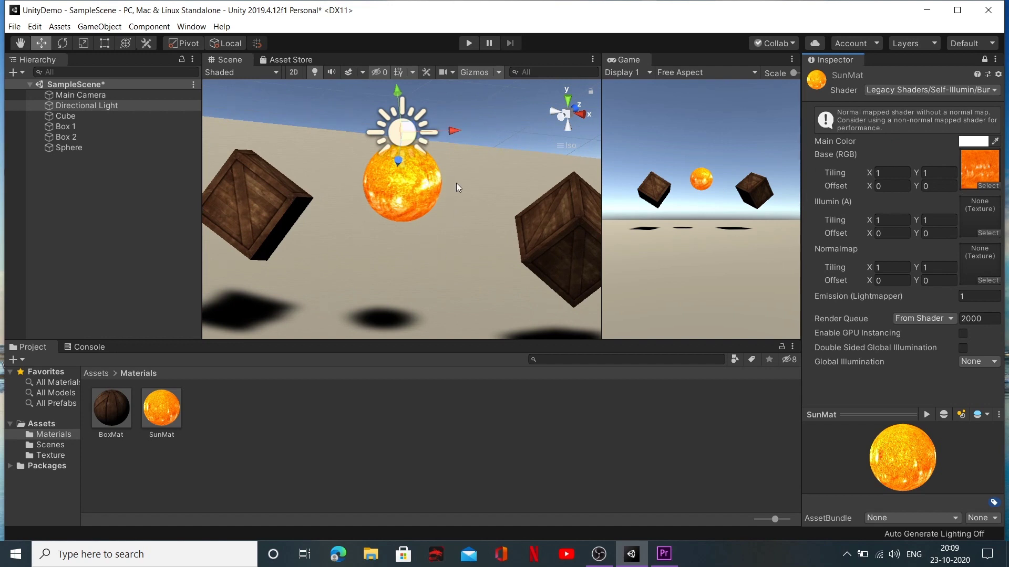
scroll(418, 250, up, 1)
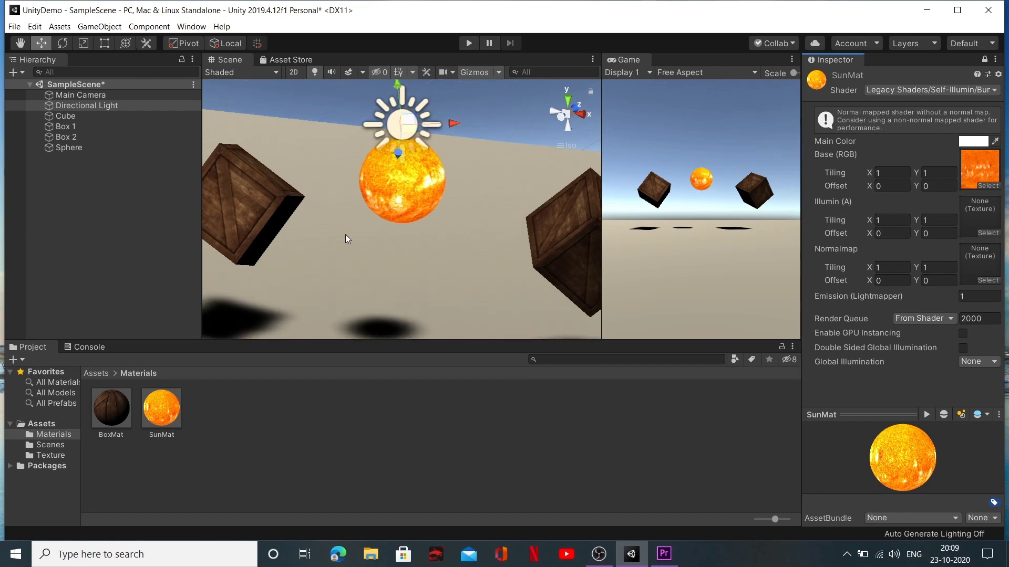
click(126, 105)
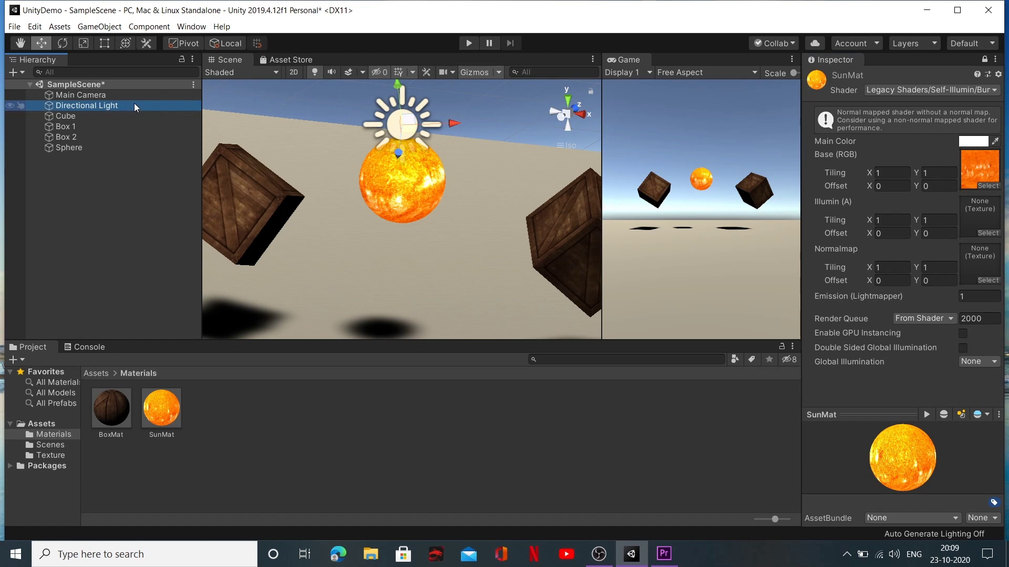
key(Delete)
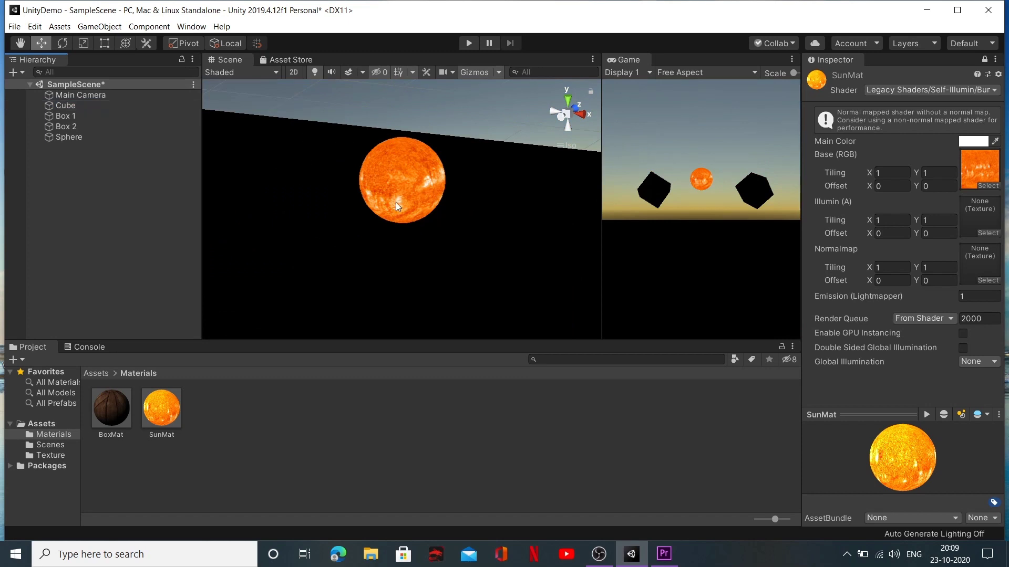
Restore the deleted Directional Light and add a second 3D sphere to the scene.
key(ctrl+z)
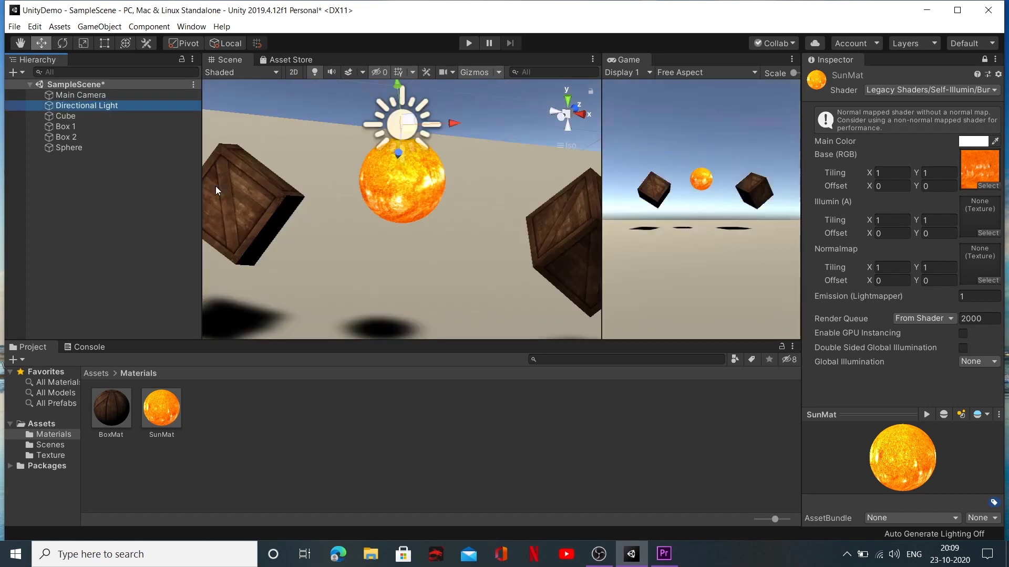
scroll(503, 191, down, 5)
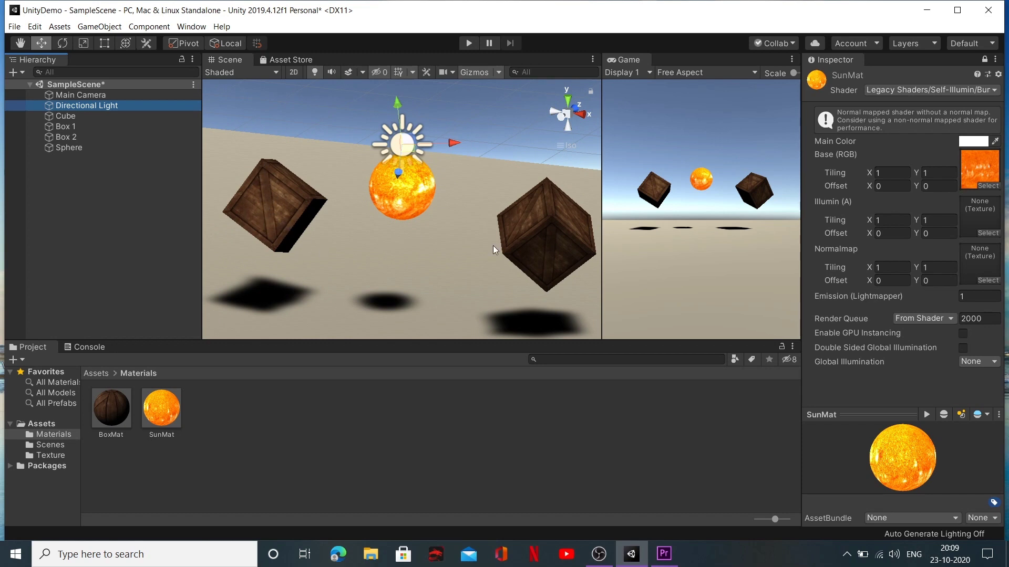
right_click(46, 171)
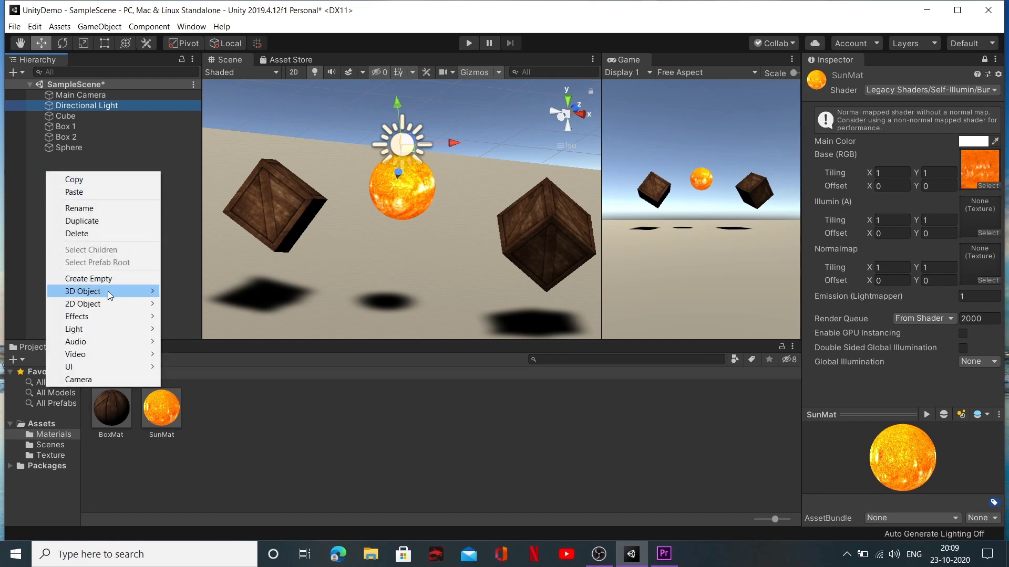
mouse_move(113, 292)
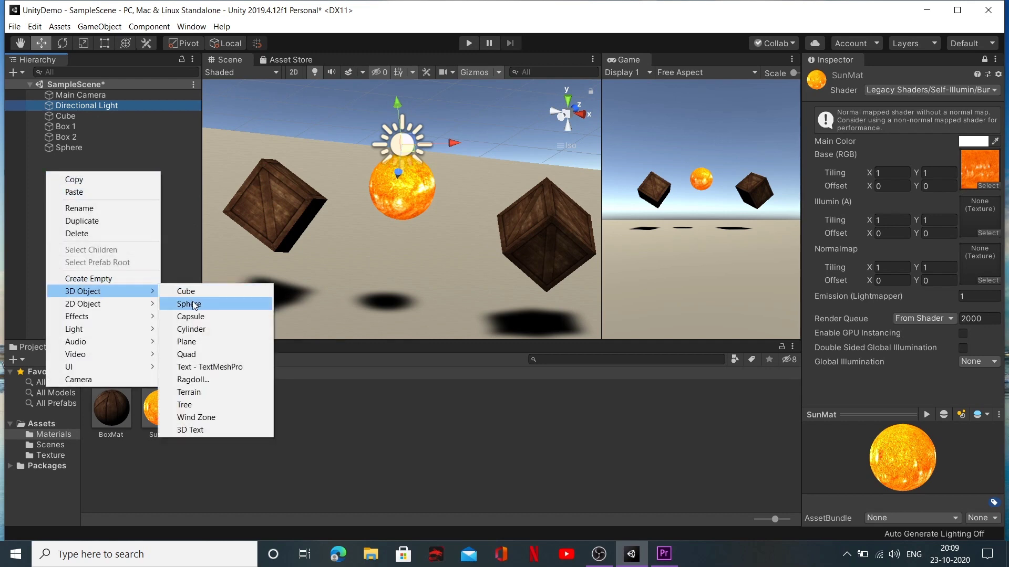
click(194, 305)
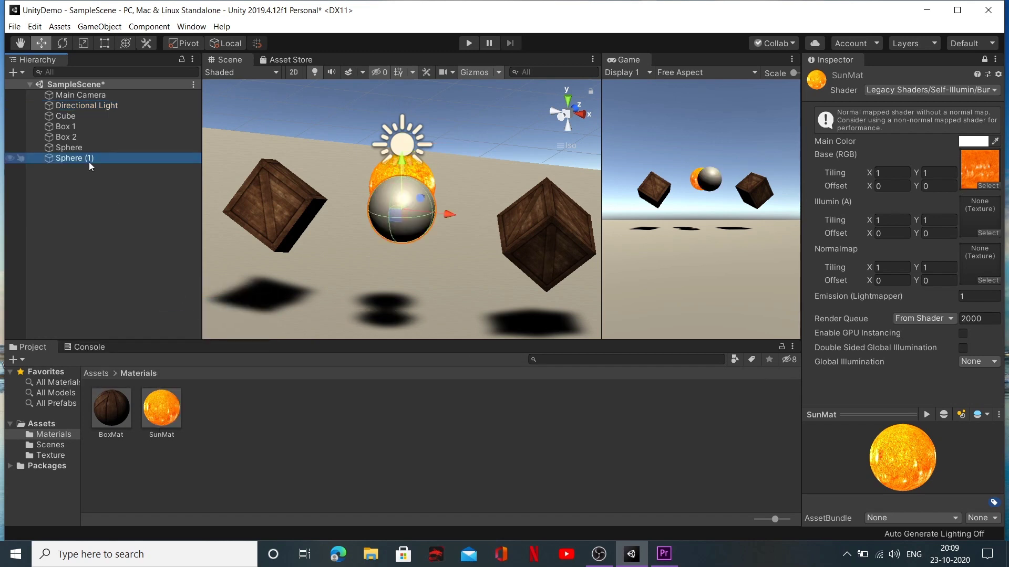
Rename the sun-textured sphere as Sun.
click(74, 147)
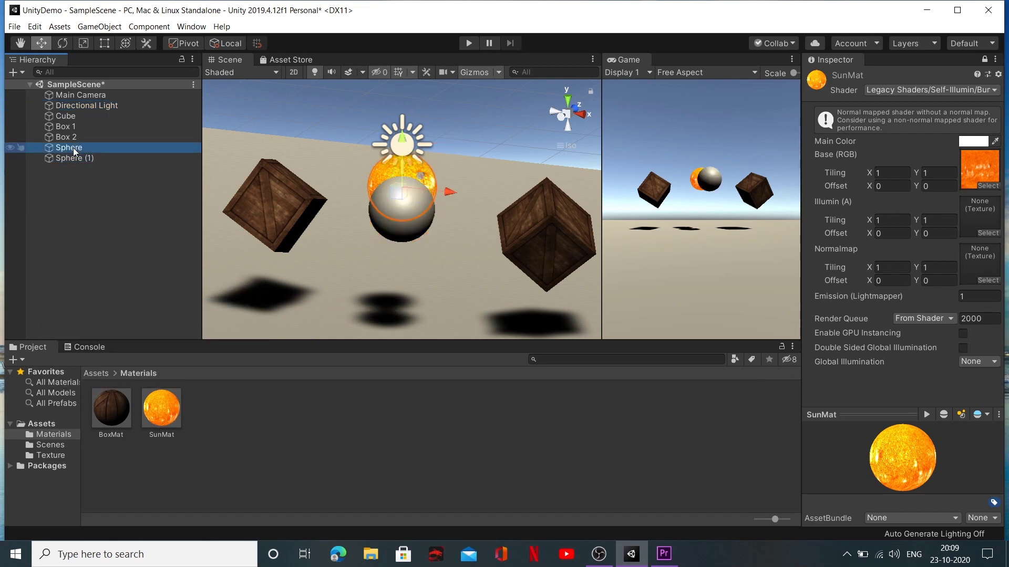
click(74, 147)
text(Sun)
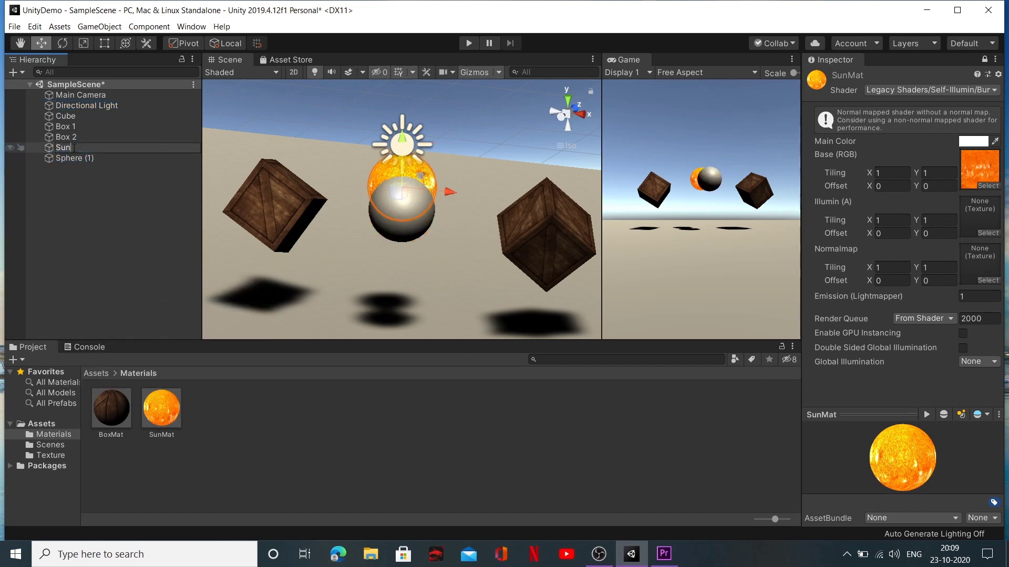
key(Return)
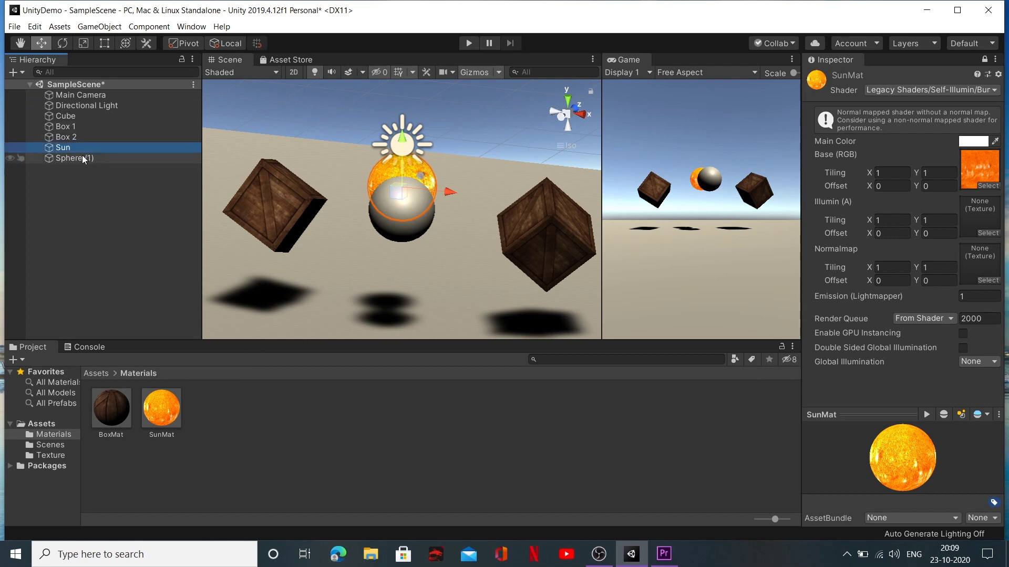
Move the new plain sphere in front of the sun and sideways along X, between the sun and the nearer crate.
click(71, 157)
click(568, 102)
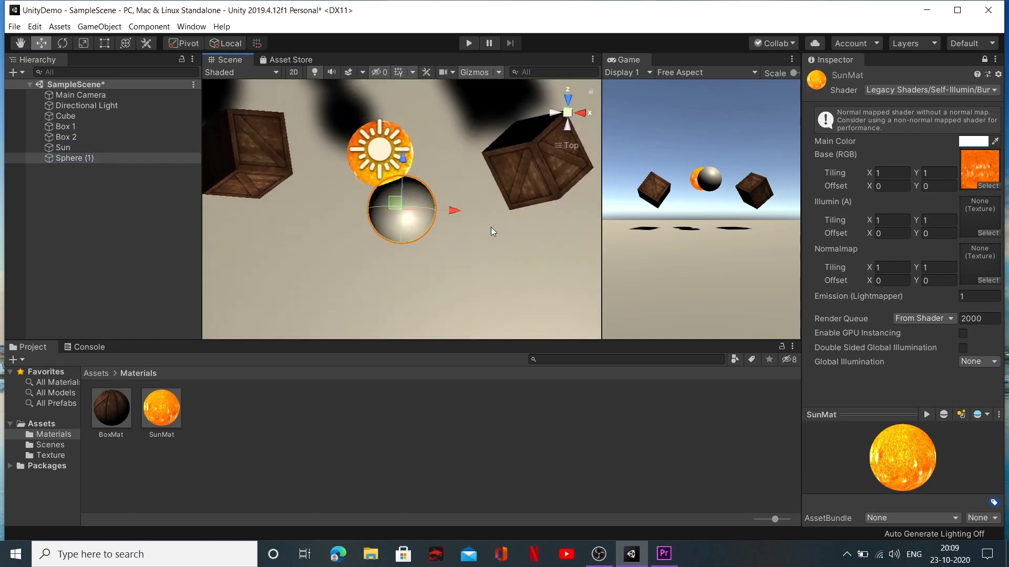
drag(402, 202, 404, 214)
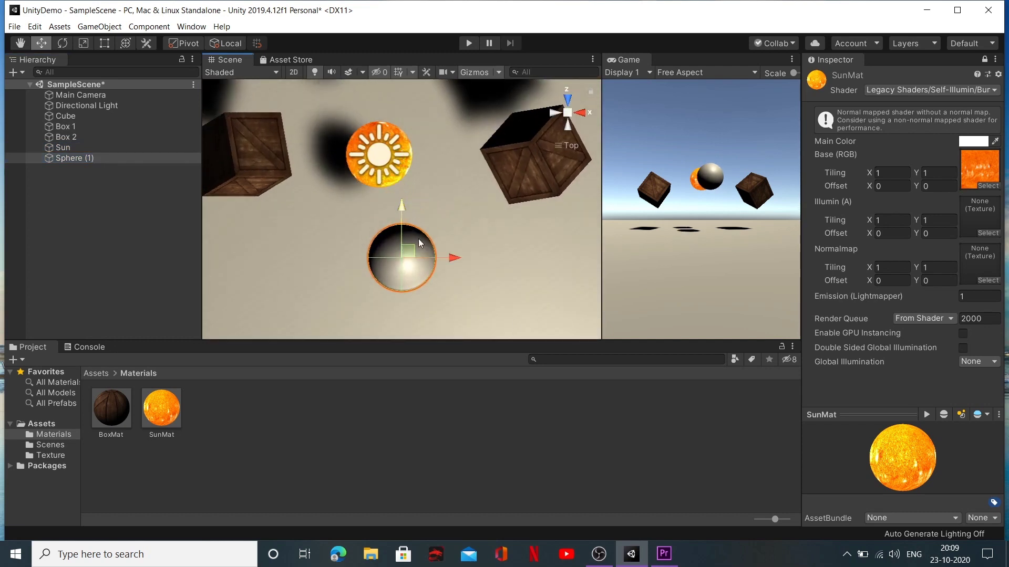
drag(455, 258, 430, 257)
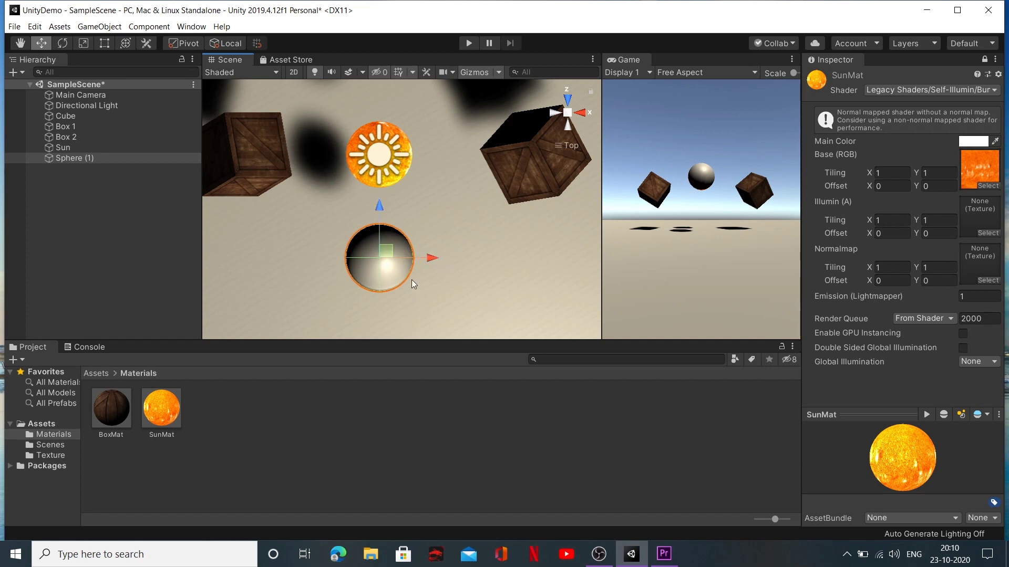
drag(433, 258, 509, 257)
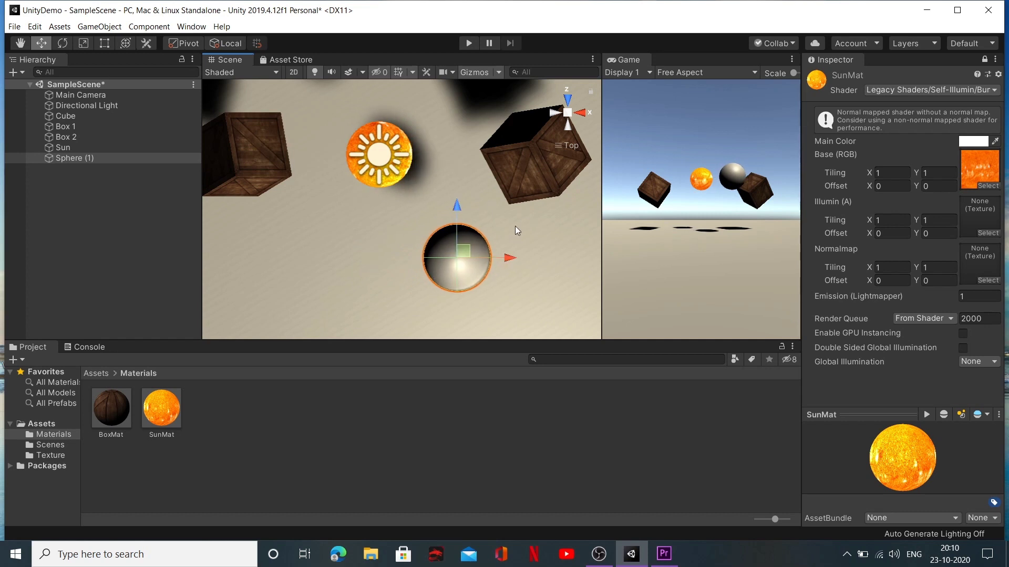
alt+drag(530, 257, 503, 230)
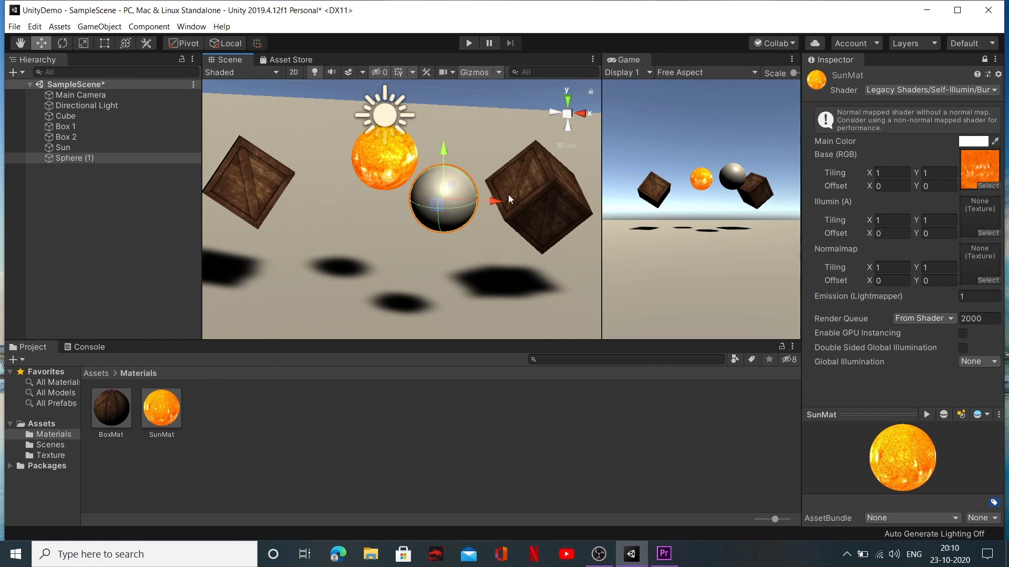
Create a material named SphereMat in the Materials folder and unlock the Inspector to show its settings.
right_click(207, 406)
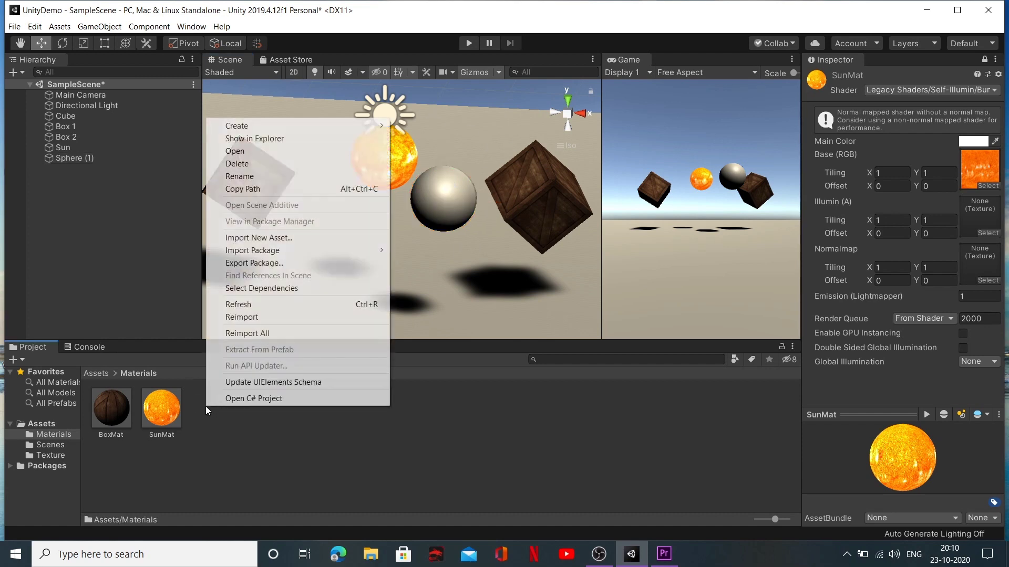
mouse_move(299, 128)
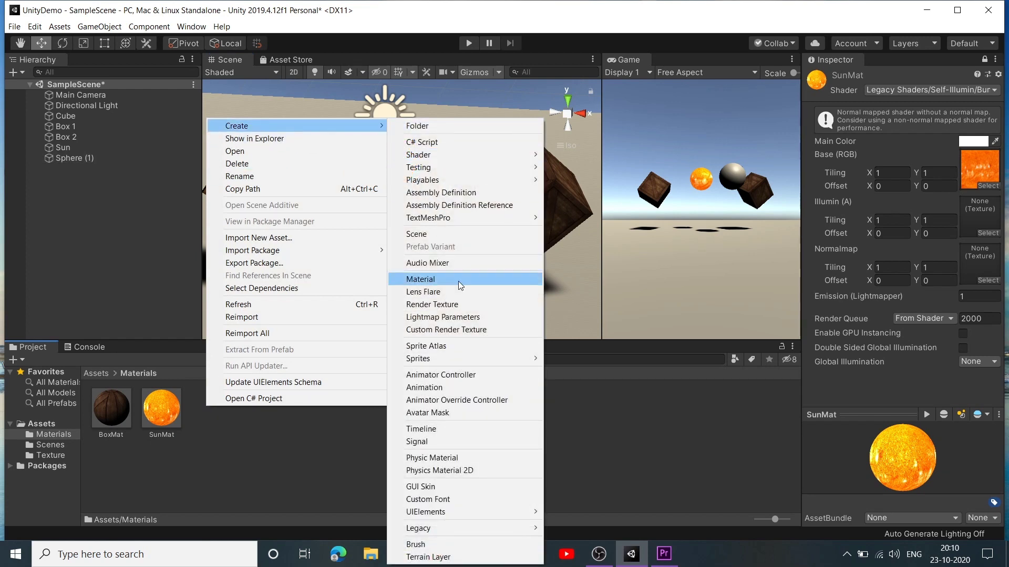
click(436, 281)
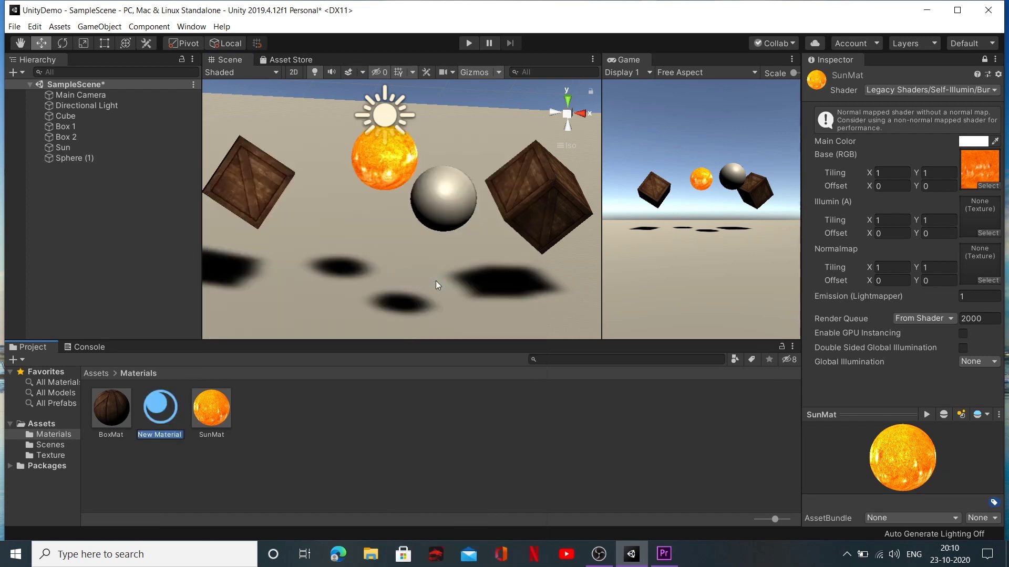
key(BackSpace)
text(SphereMat)
key(Return)
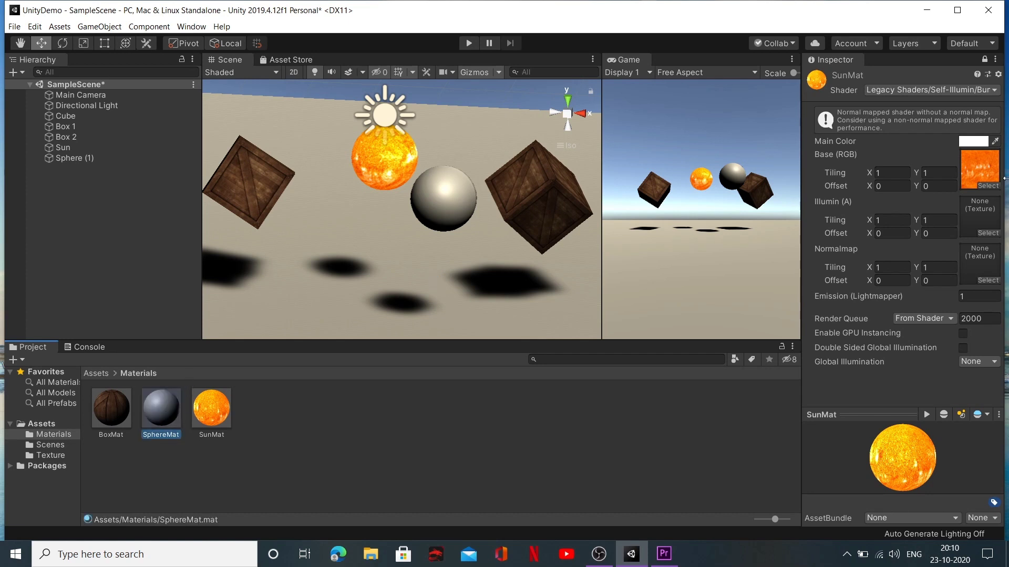
click(986, 59)
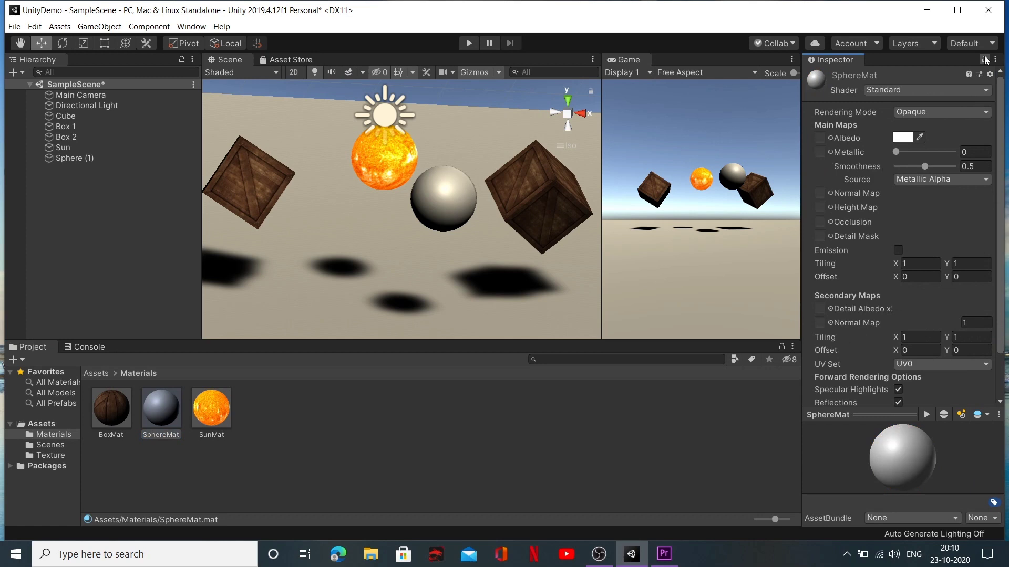
click(163, 434)
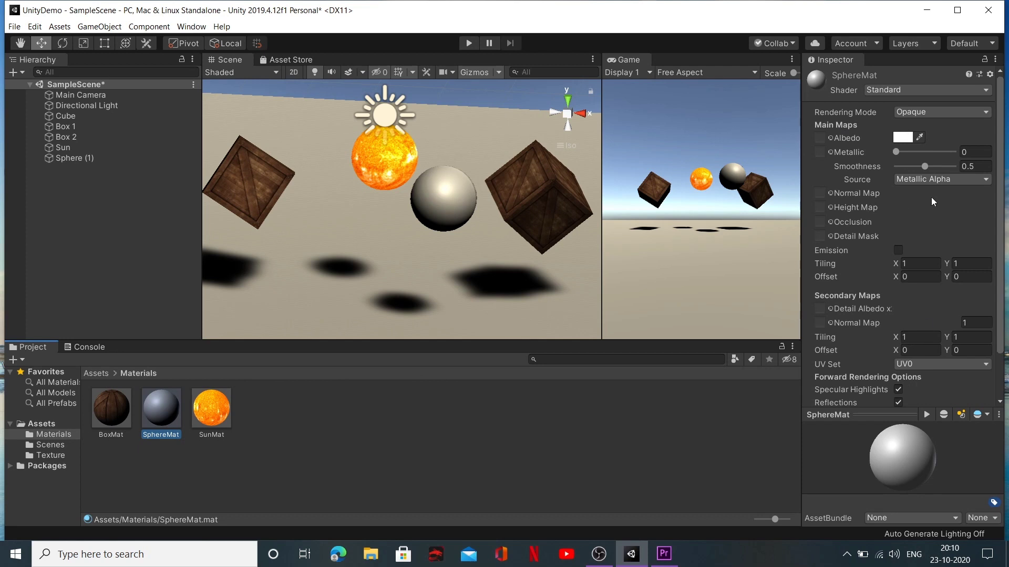
Set the Albedo colour of SphereMat to blue 2887C3 and apply the material to the plain sphere.
click(903, 138)
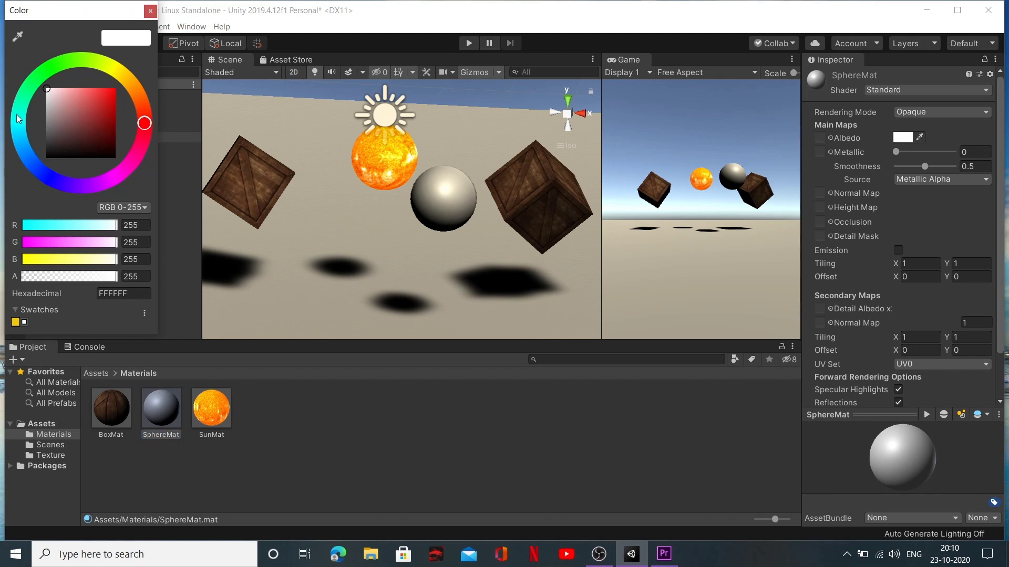
click(22, 149)
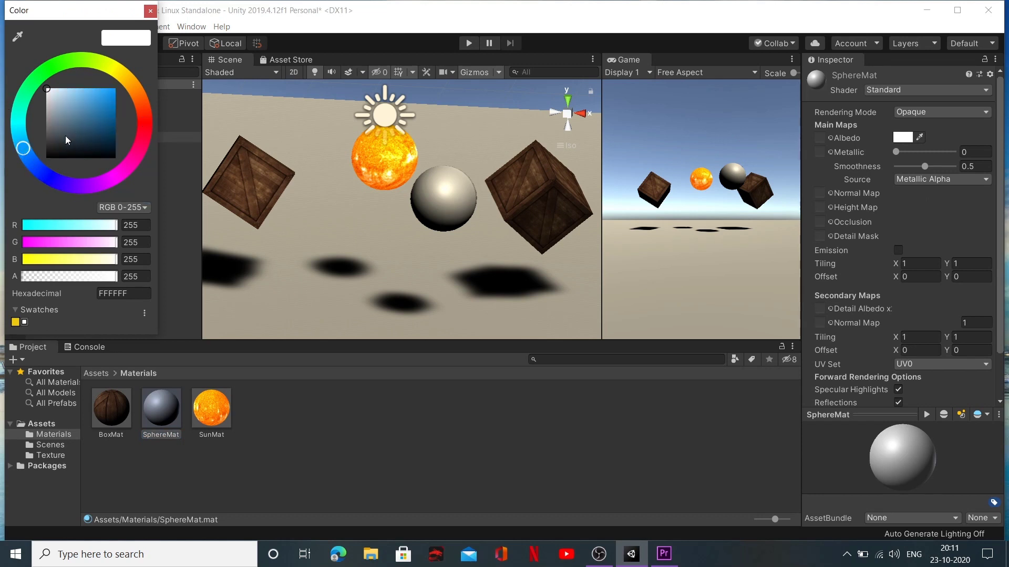
click(102, 106)
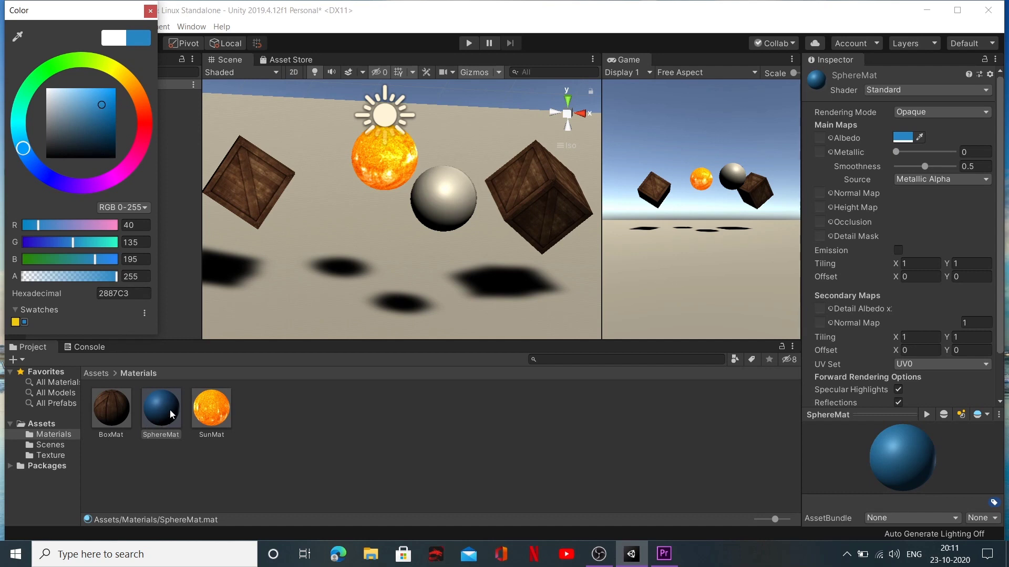
click(150, 11)
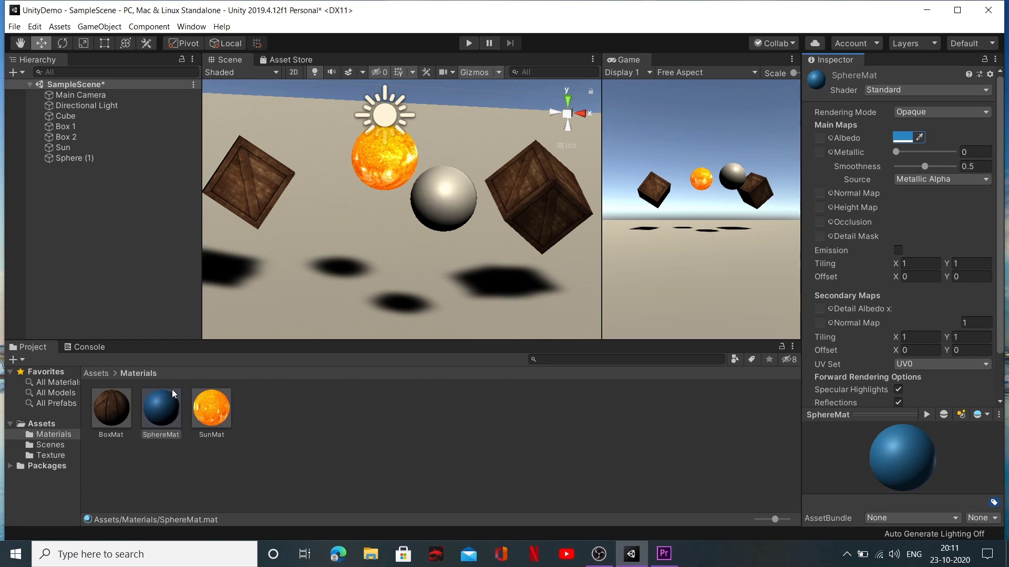
drag(162, 410, 81, 163)
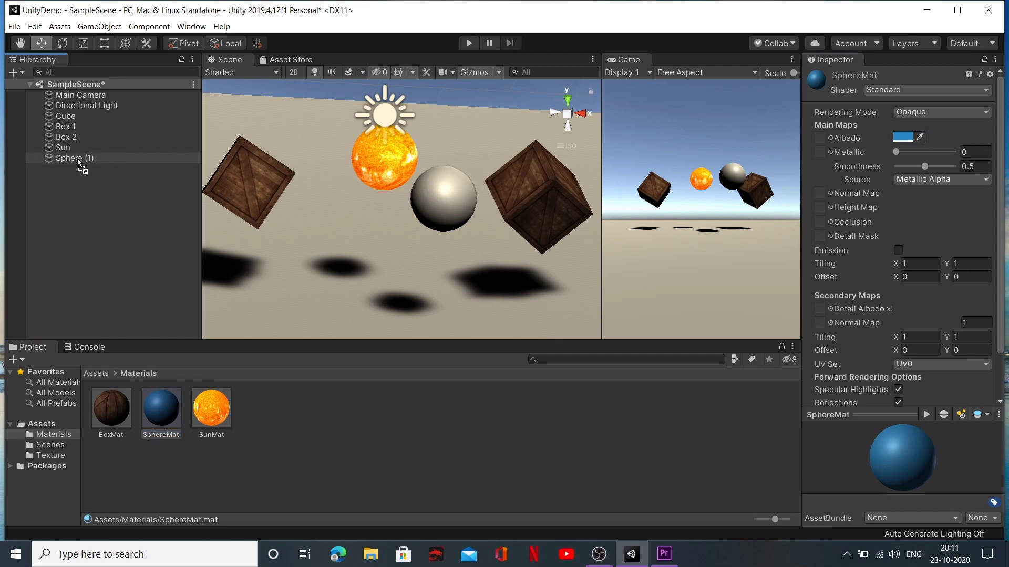
drag(78, 159, 438, 205)
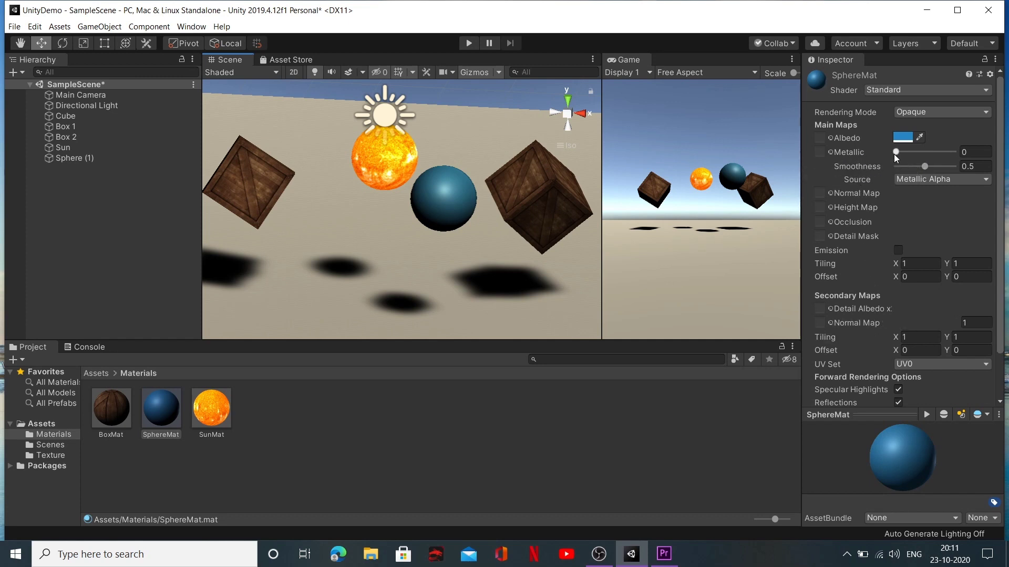
Try a Metallic value of 0.72 on SphereMat and return it to 0.
drag(897, 155, 939, 158)
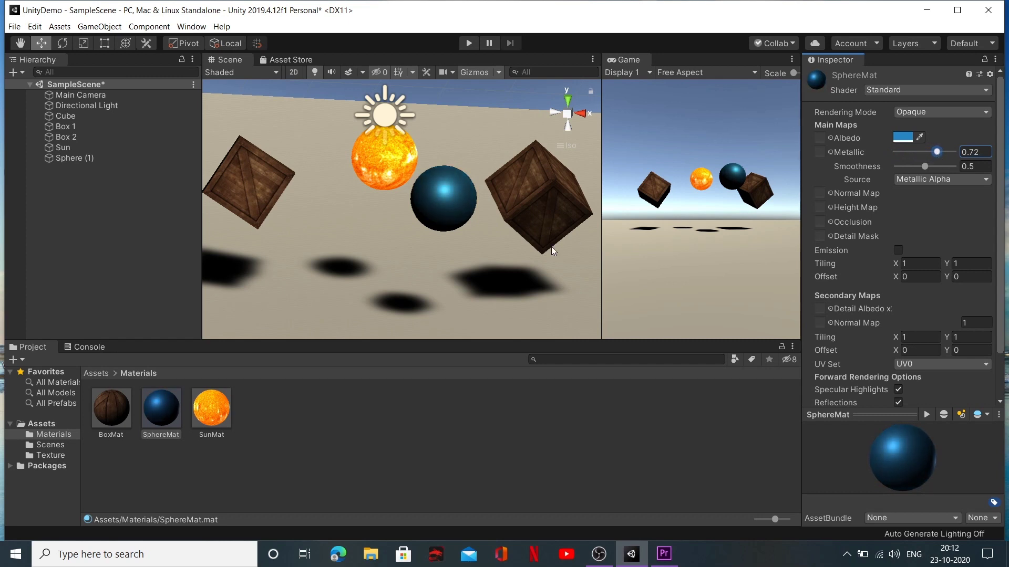
scroll(403, 237, up, 3)
middle_drag(499, 268, 419, 240)
scroll(418, 240, up, 1)
drag(937, 153, 821, 170)
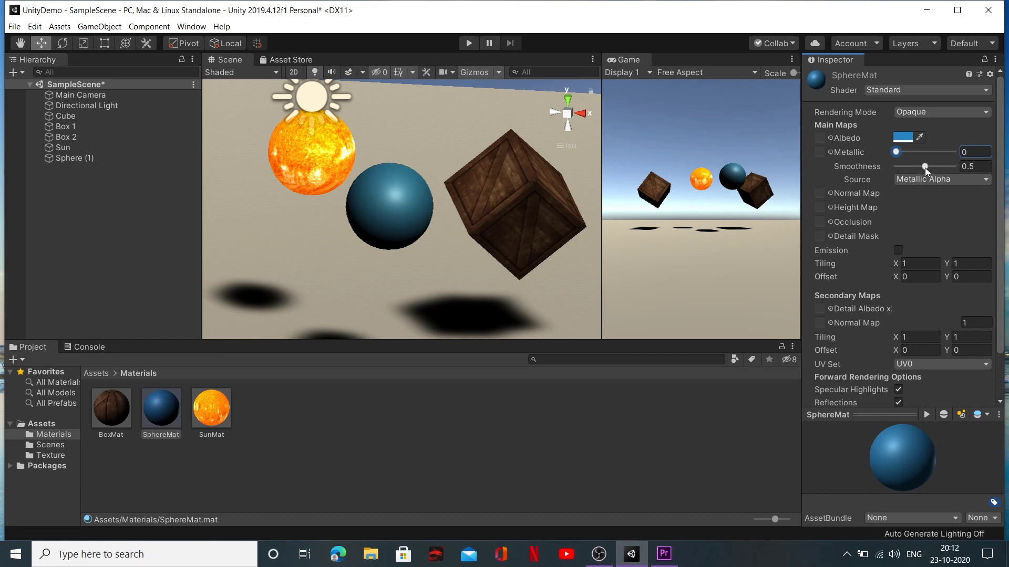
Set the Smoothness of SphereMat to 0.48 after trying 0, and raise its Metallic value to 0.78.
drag(925, 170, 815, 184)
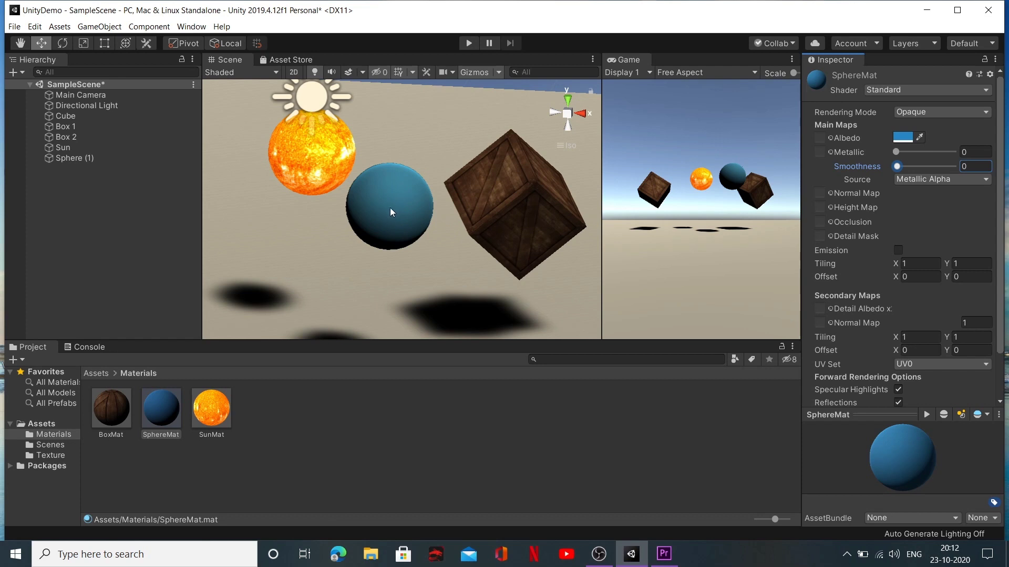
drag(897, 166, 925, 174)
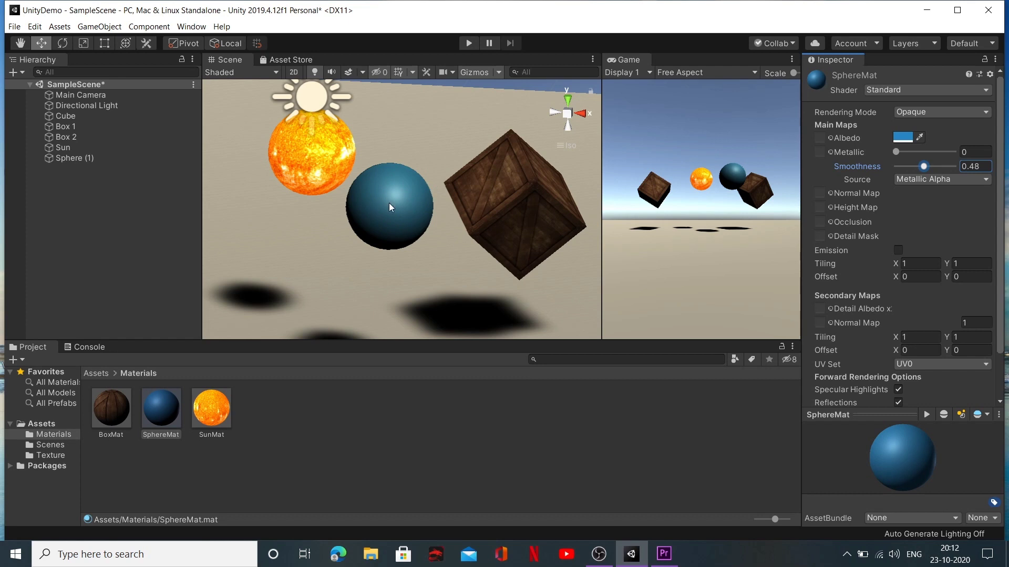
drag(897, 150, 923, 152)
drag(933, 156, 943, 156)
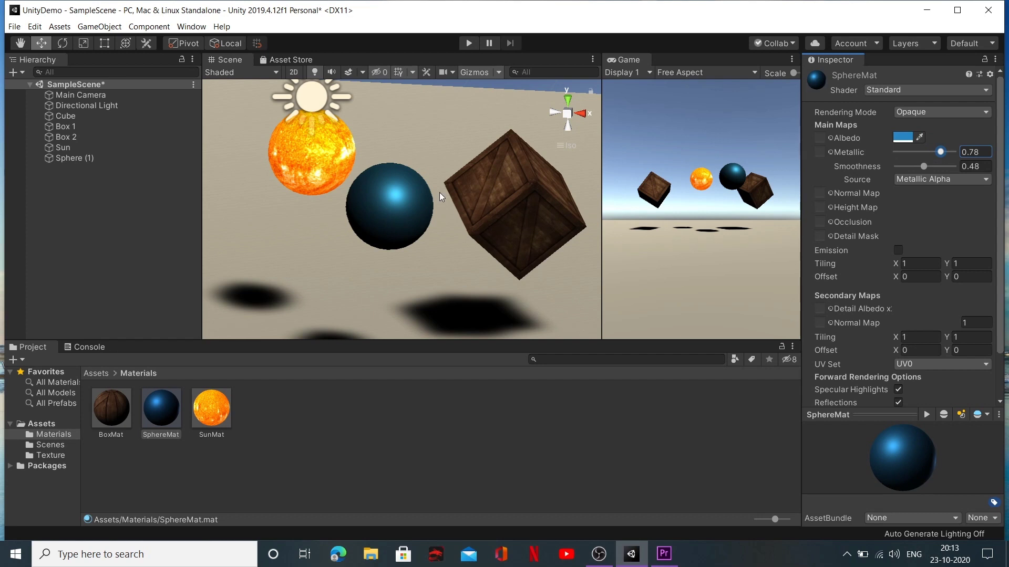
scroll(439, 192, down, 2)
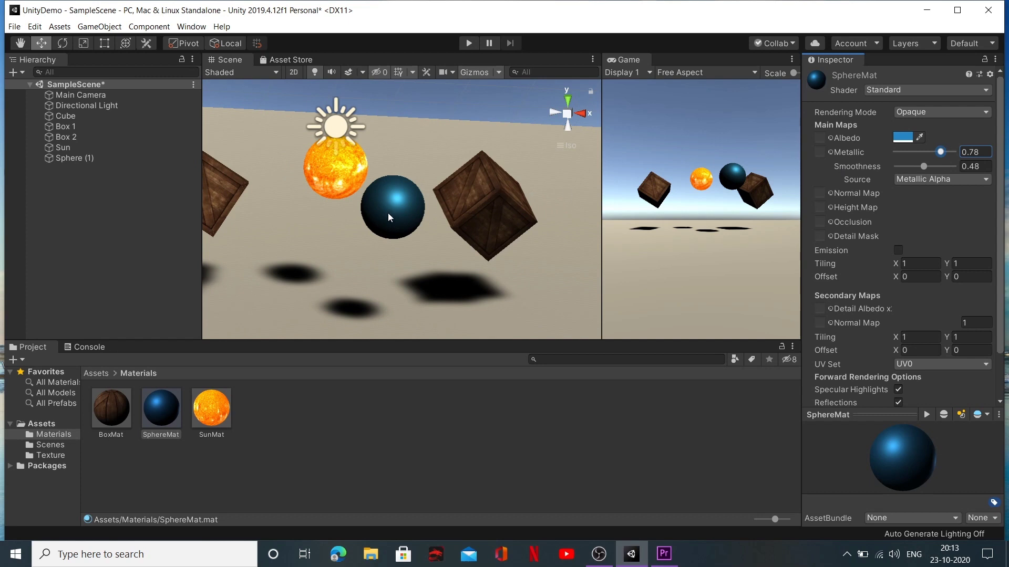
alt+drag(407, 191, 396, 229)
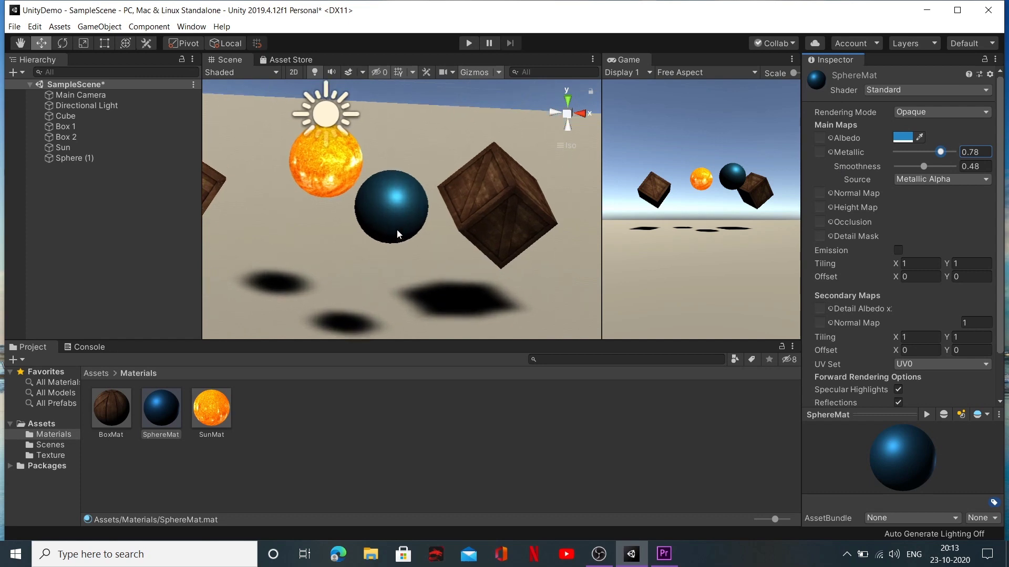